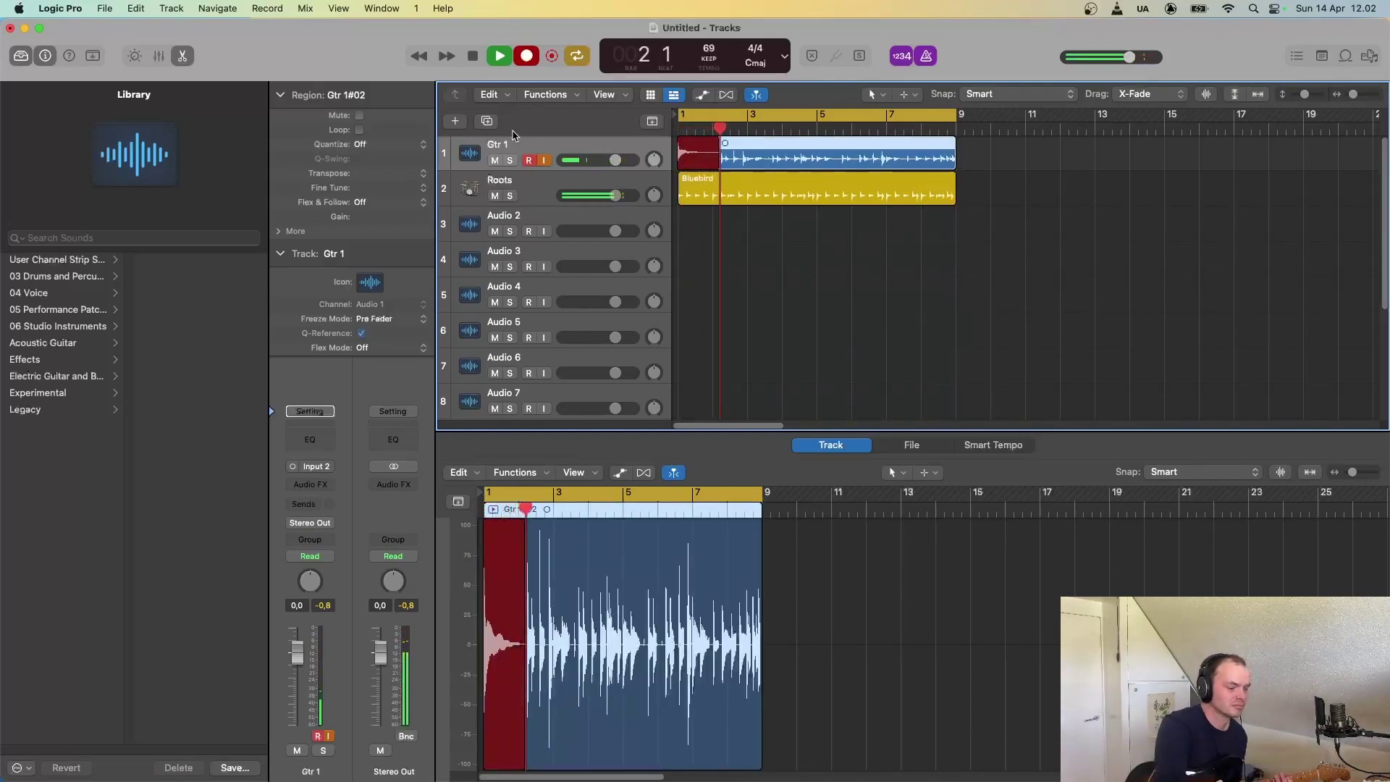
# Step: Stop the guitar recording on the Gtr 1 track
pyautogui.press('space')
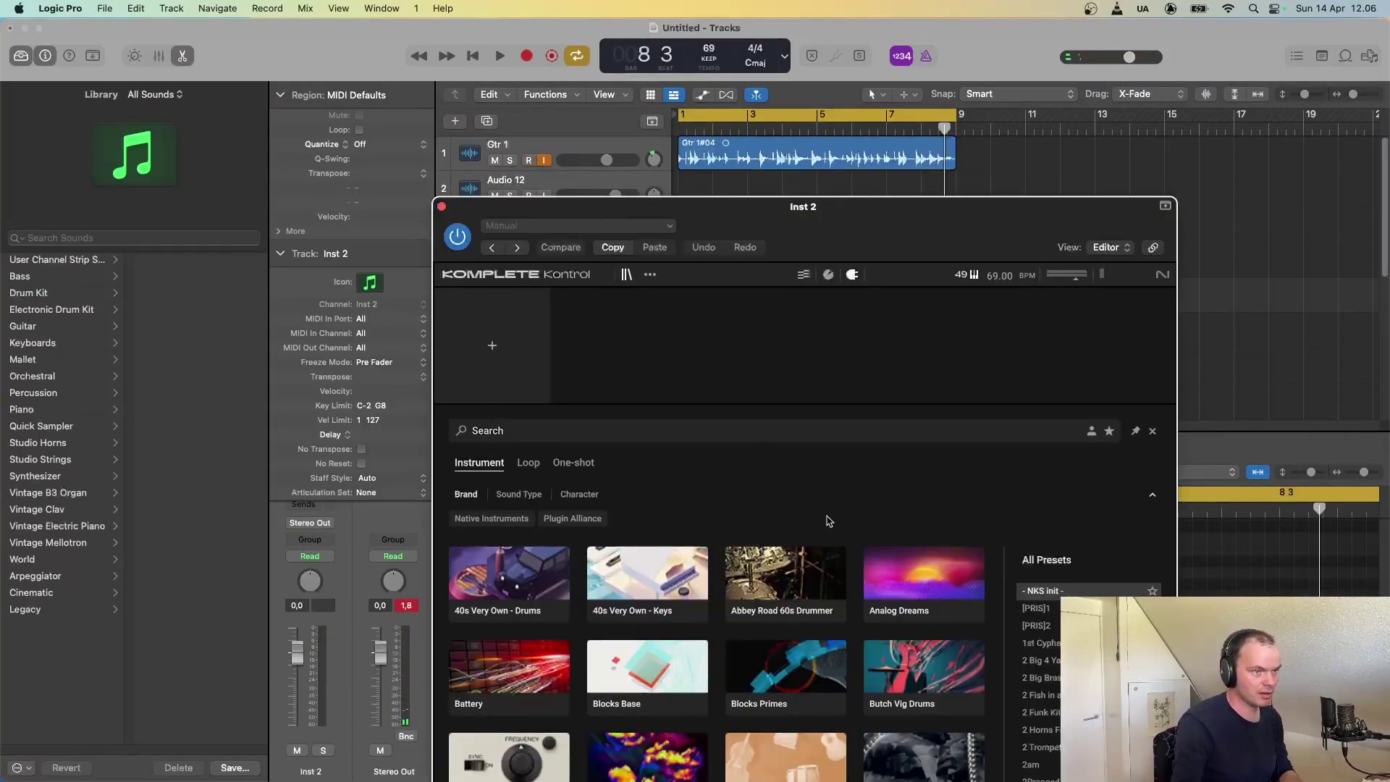
# Step: Load the Scarbee Rickenbacker Bass preset Both Pure DI on the new Komplete Kontrol instrument track
pyautogui.scroll(-10, 829, 522)
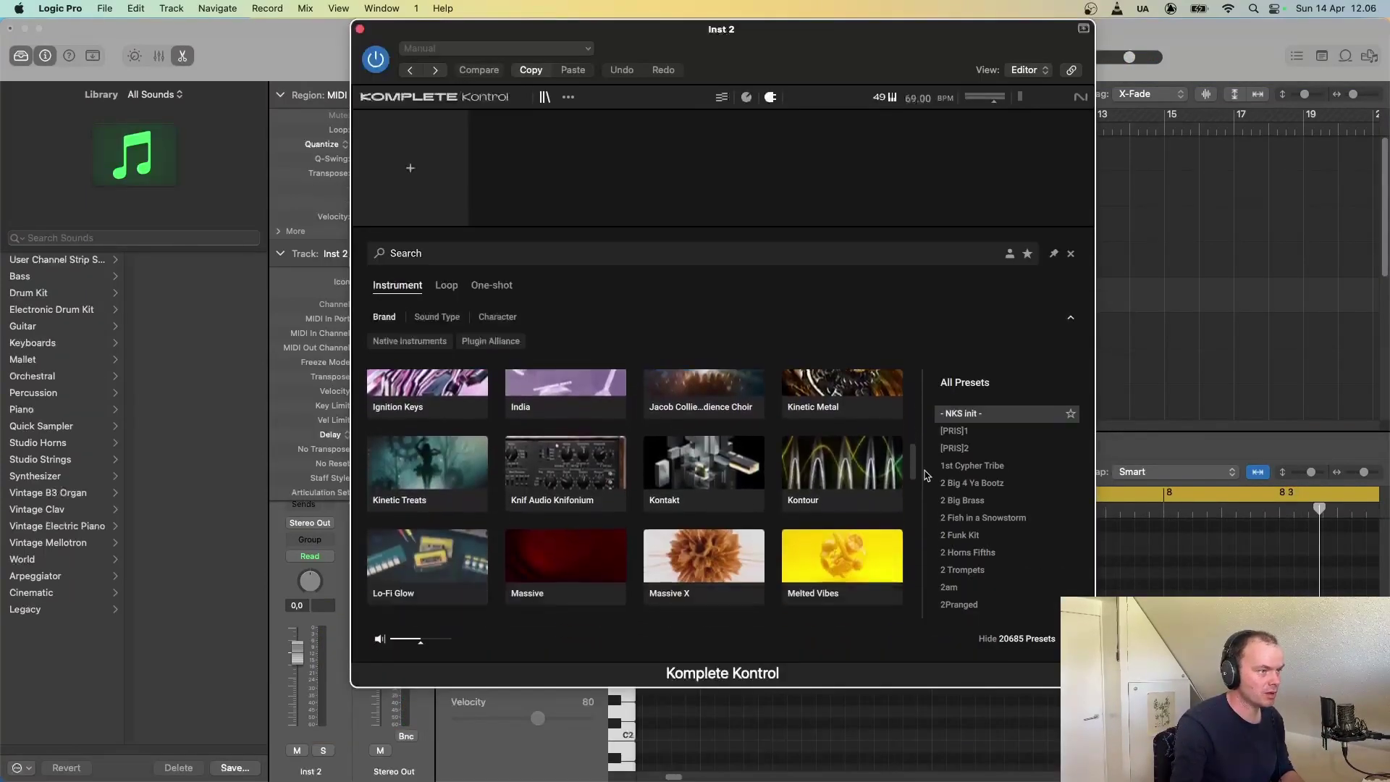
pyautogui.moveTo(927, 474); pyautogui.dragTo(924, 554)
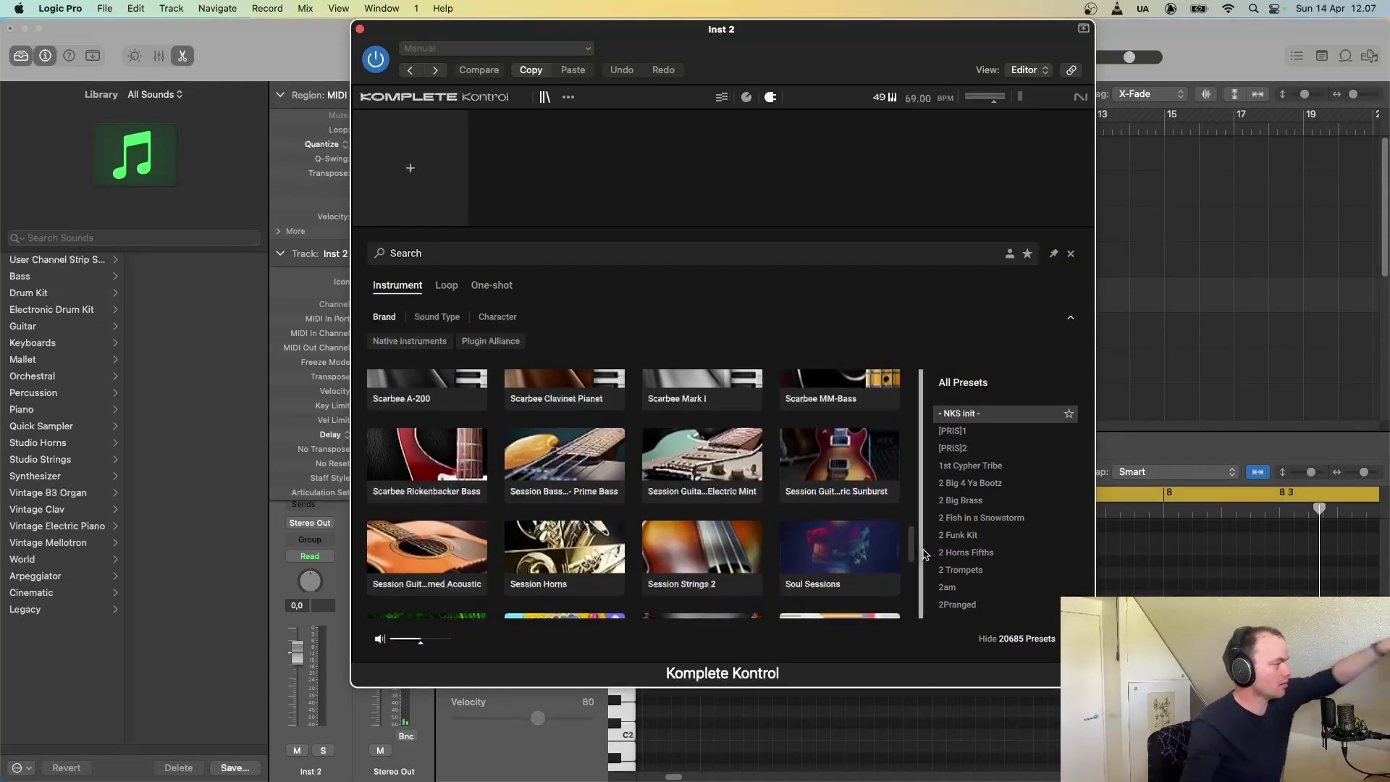
pyautogui.click(432, 479)
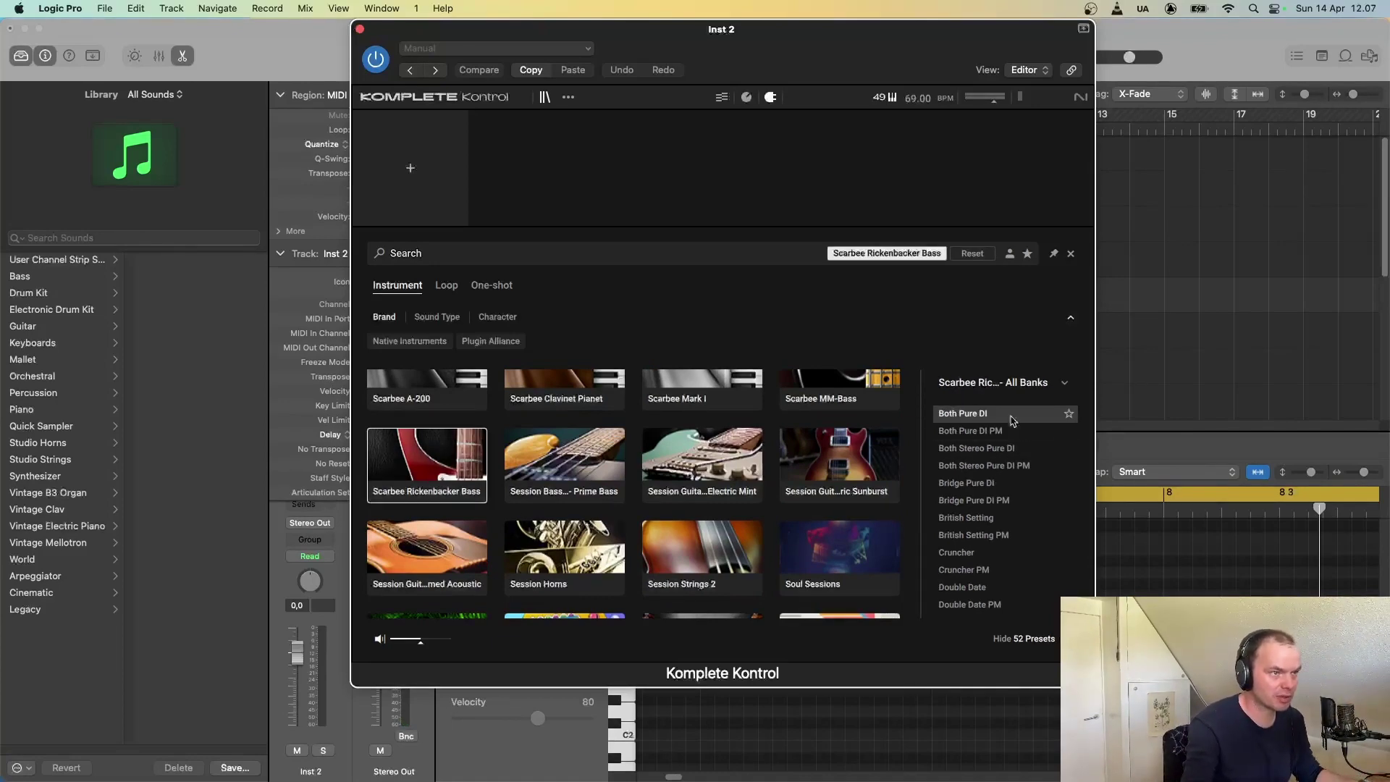
pyautogui.click(1014, 430)
pyautogui.click(1012, 419)
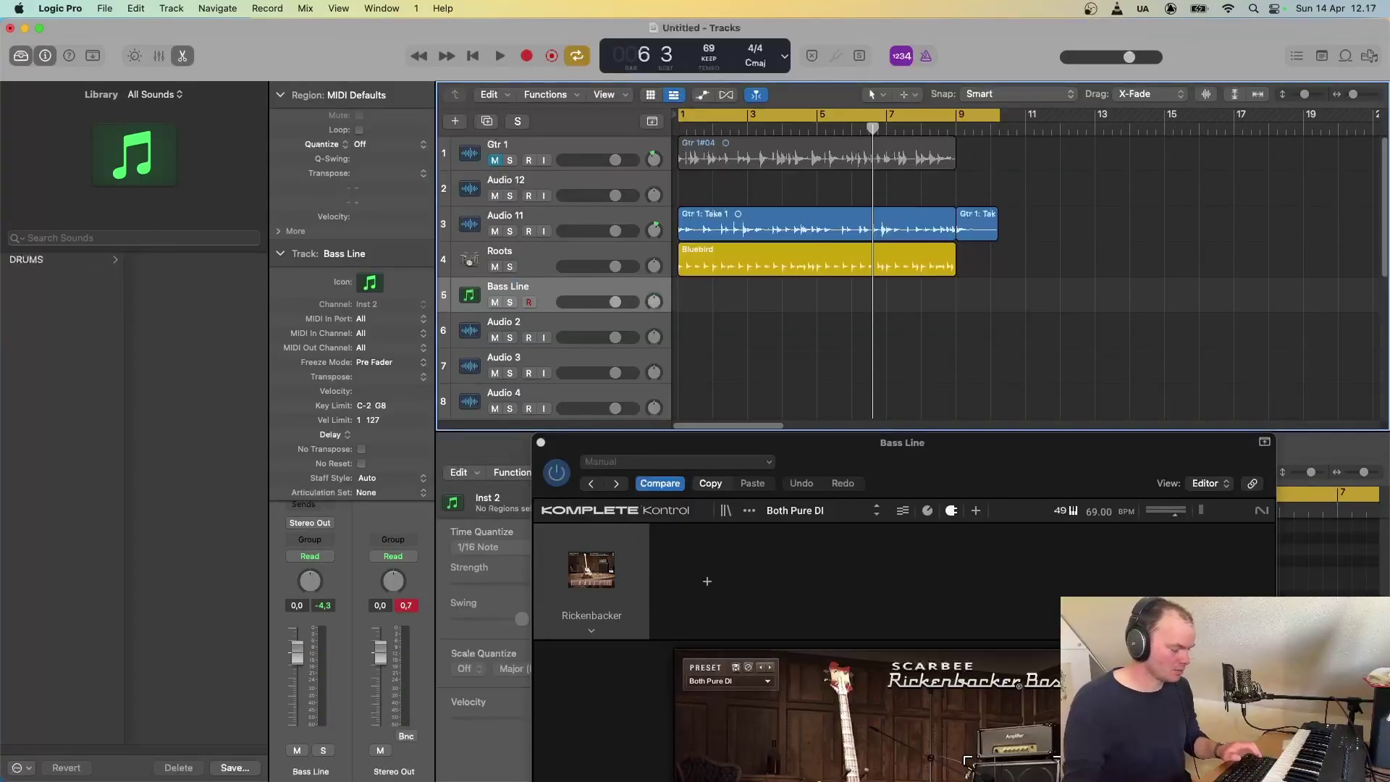
# Step: Record the part on the Bass Line track and finish the drum take played with the Abbey Road 60s Drummer kit
pyautogui.press('r')
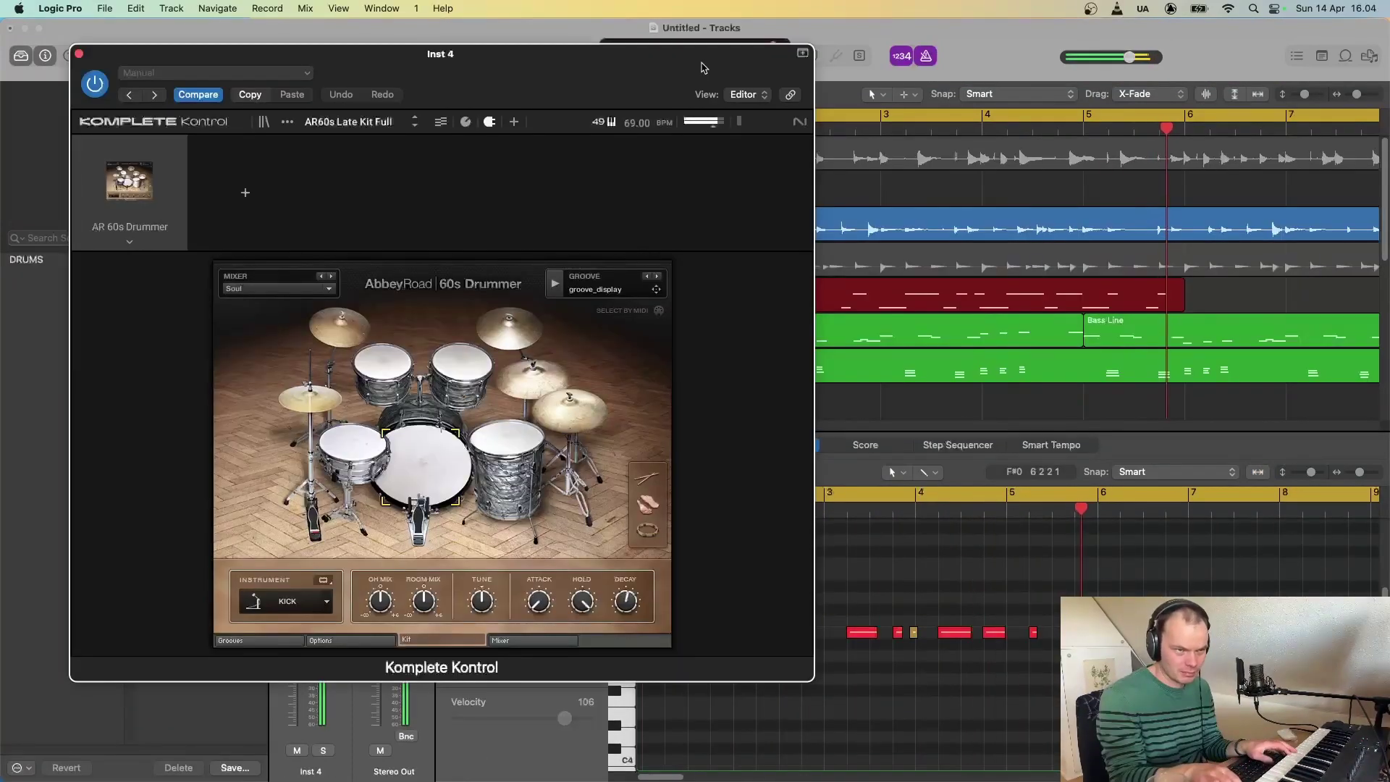
pyautogui.press('space')
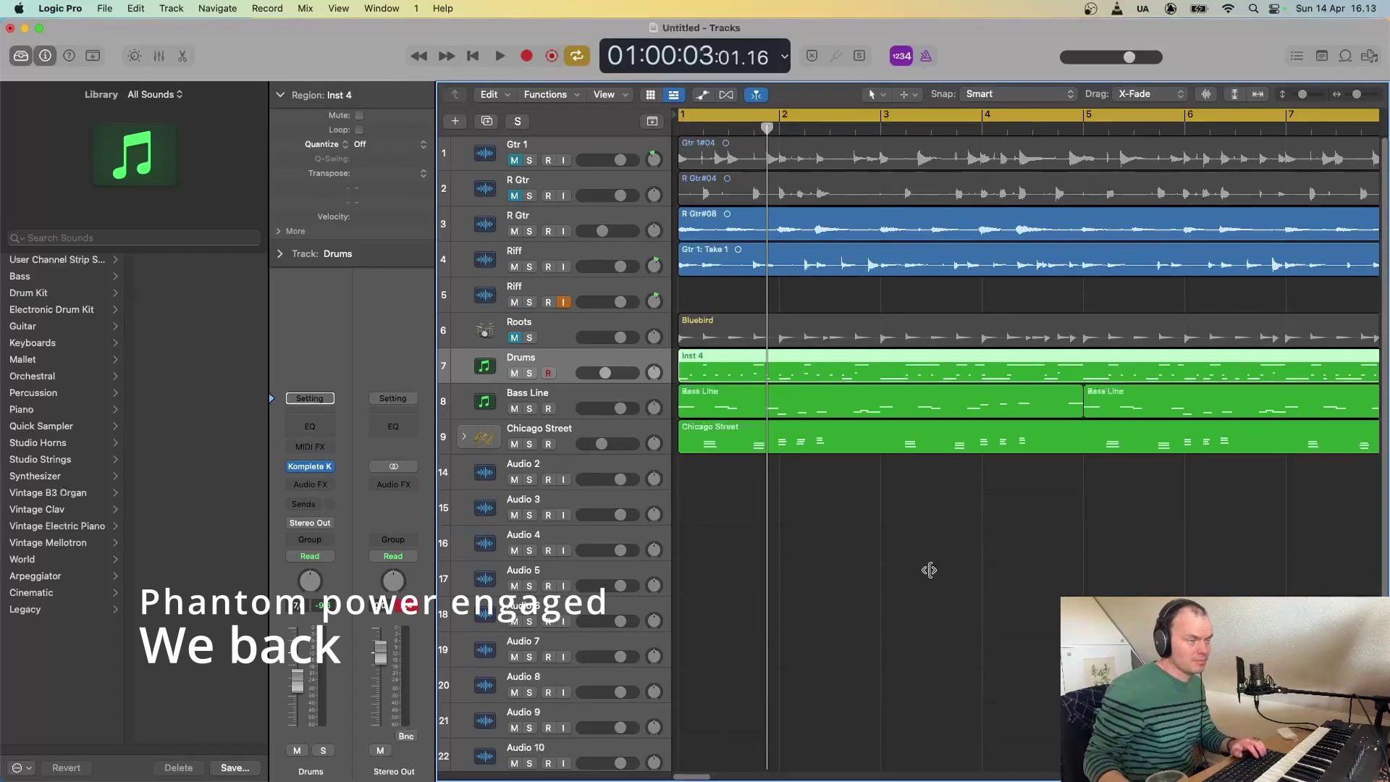
# Step: Select the first empty audio track below Chicago Street and record the Paternity vocal takes
pyautogui.click(581, 459)
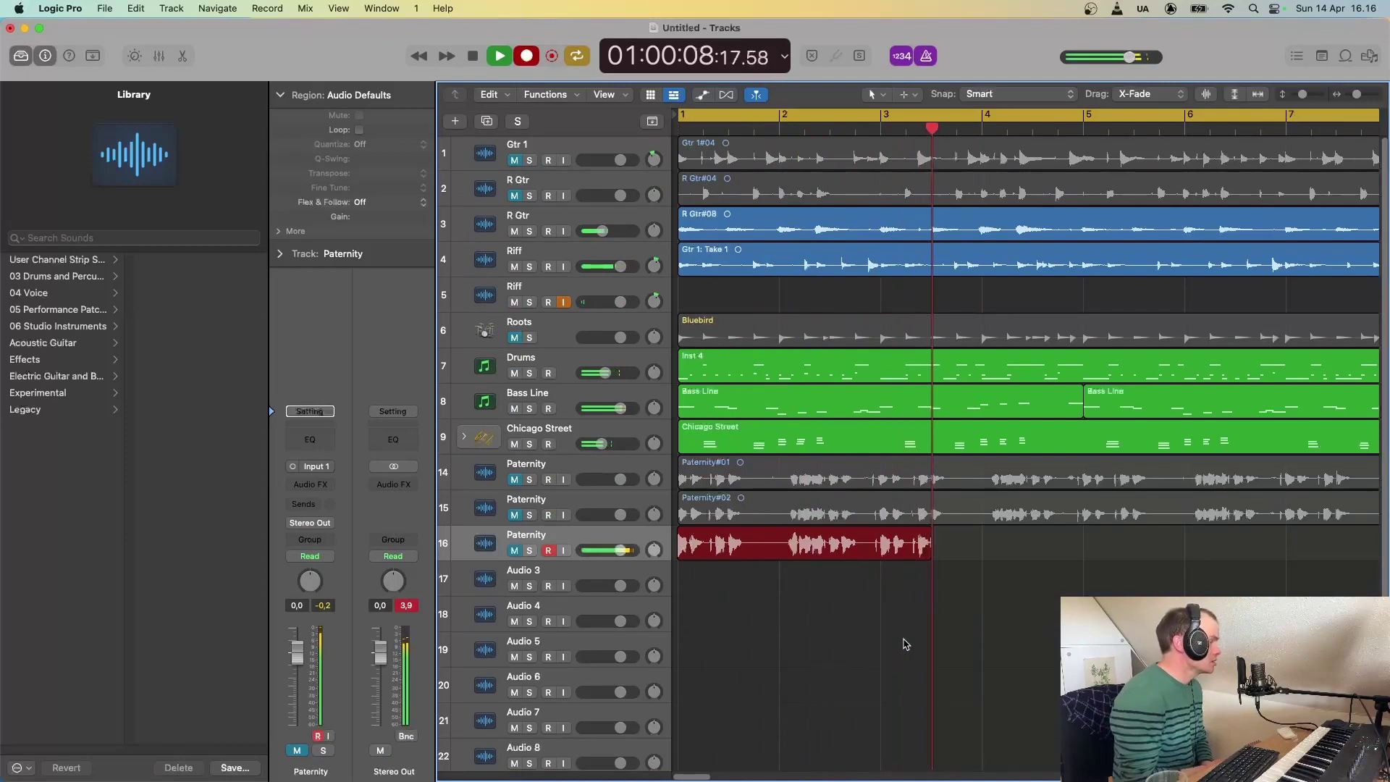
pyautogui.press('space')
pyautogui.click(625, 573)
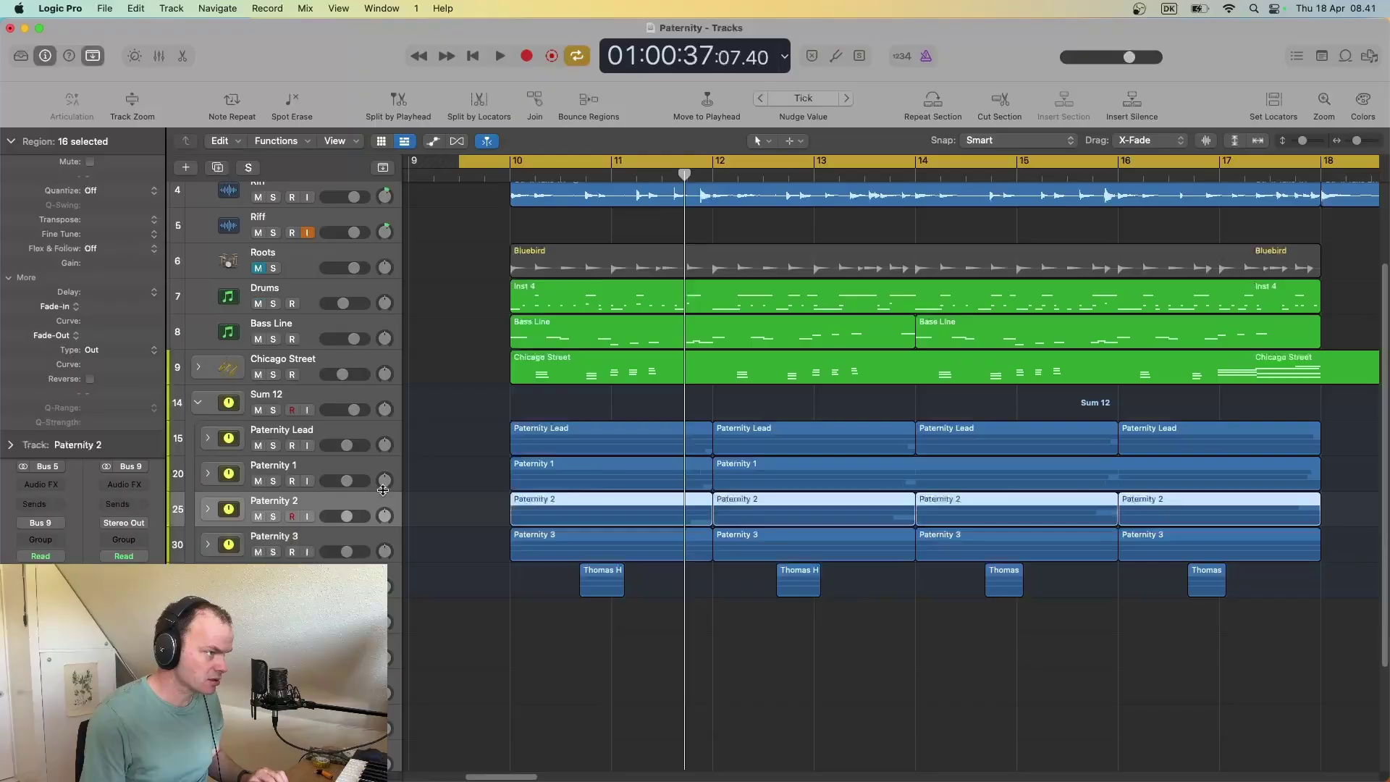
# Step: Pan the Paternity 1 vocal stack to the left
pyautogui.moveTo(385, 478); pyautogui.dragTo(383, 500)
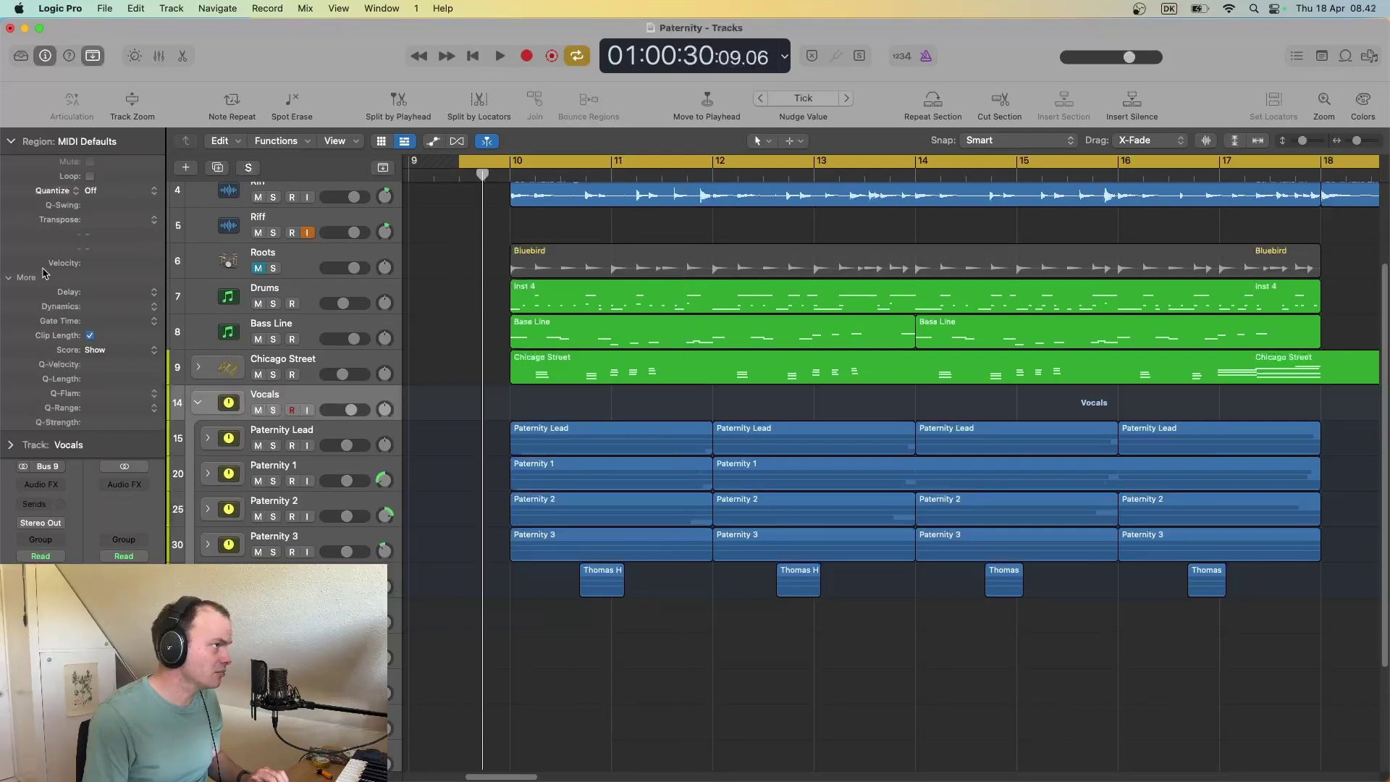
# Step: Collapse the Region inspector and add a UADx LA-2 compressor to the Vocals bus
pyautogui.click(12, 140)
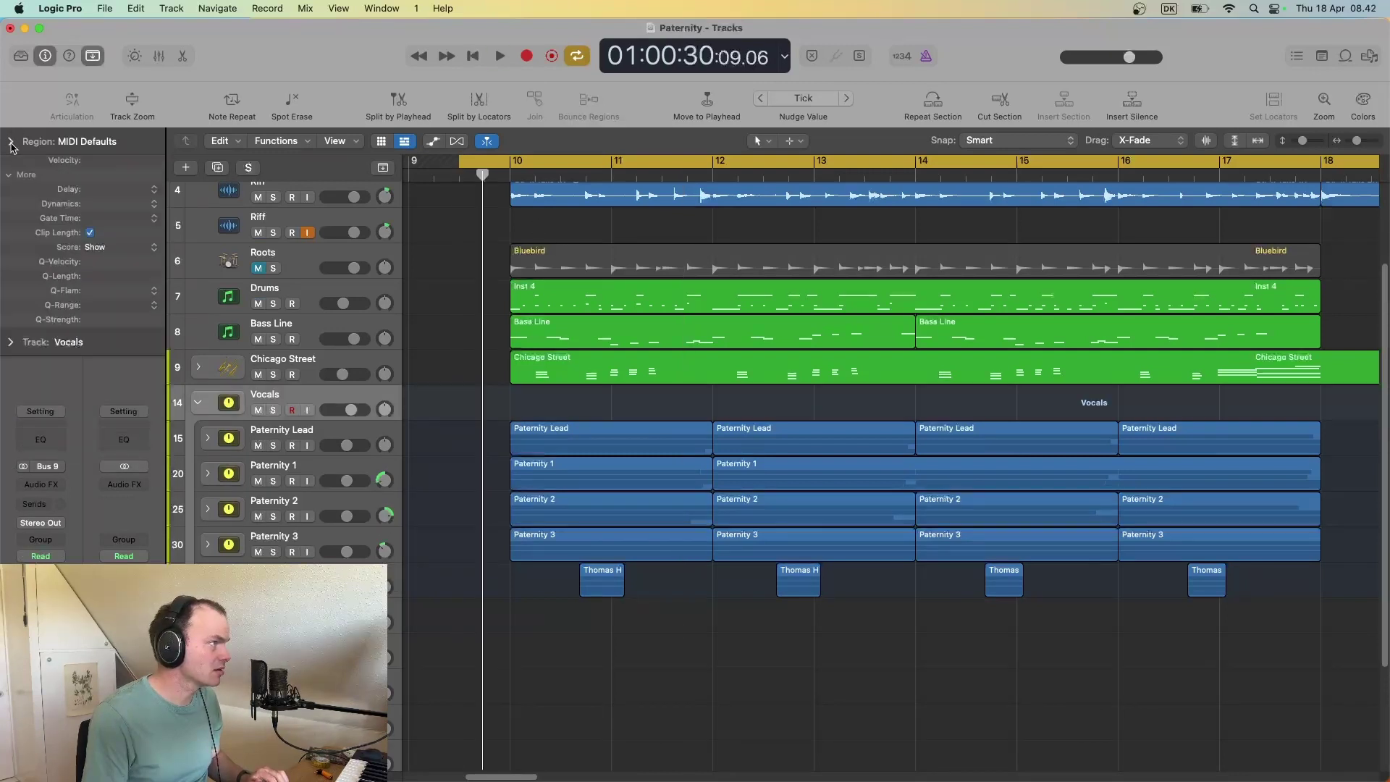
pyautogui.click(61, 489)
pyautogui.click(43, 522)
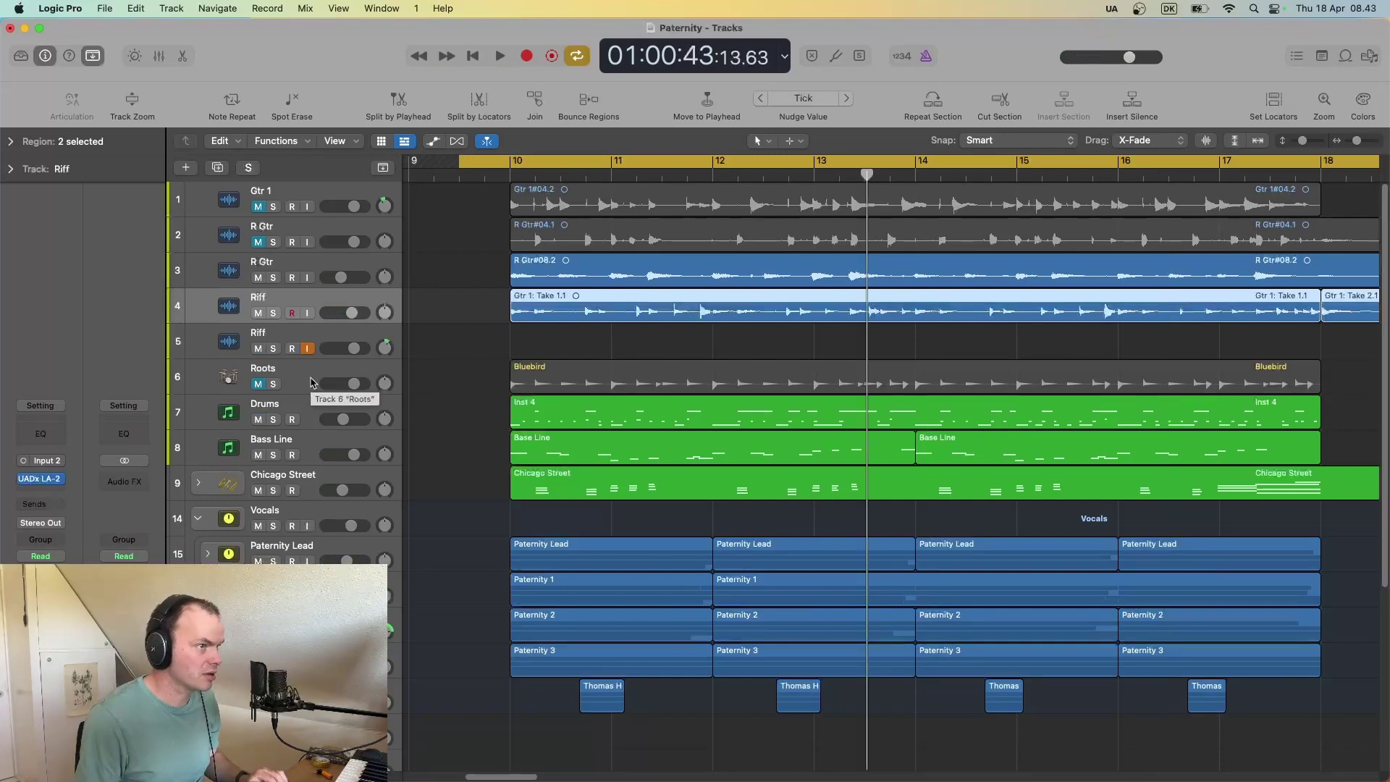
# Step: Show the mixer, insert the stereo LX480 Essentials reverb on the Reverb channel, and open its preset choices
pyautogui.press('x')
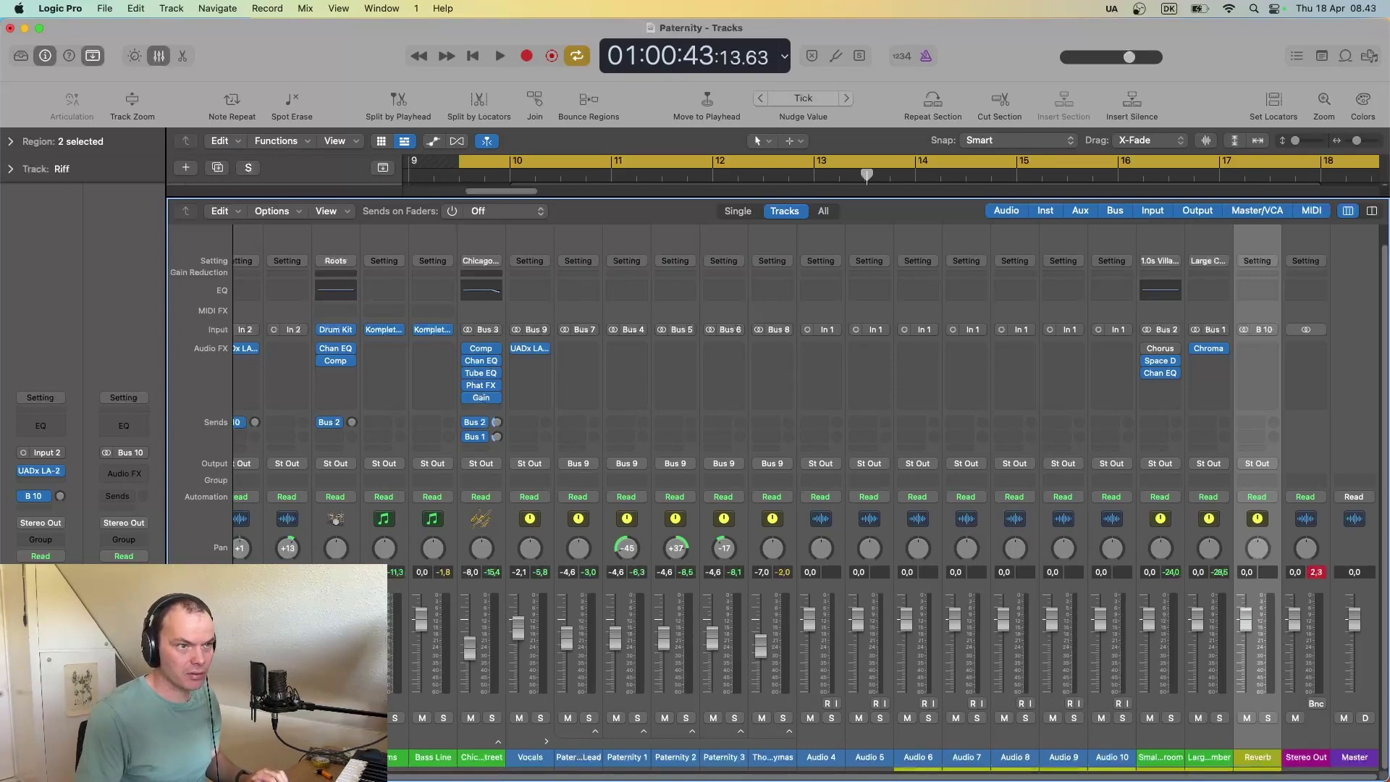
pyautogui.click(1307, 375)
pyautogui.moveTo(1261, 559)
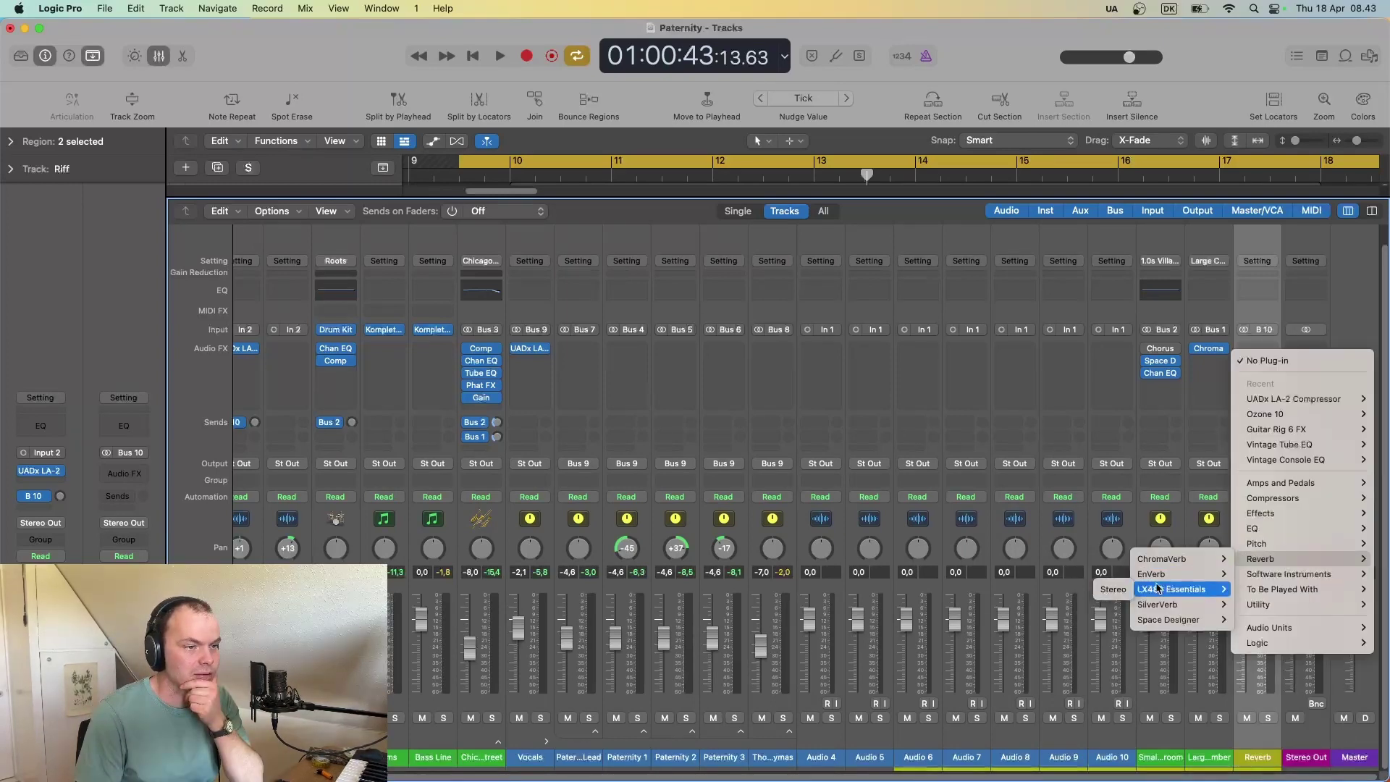
pyautogui.click(1120, 590)
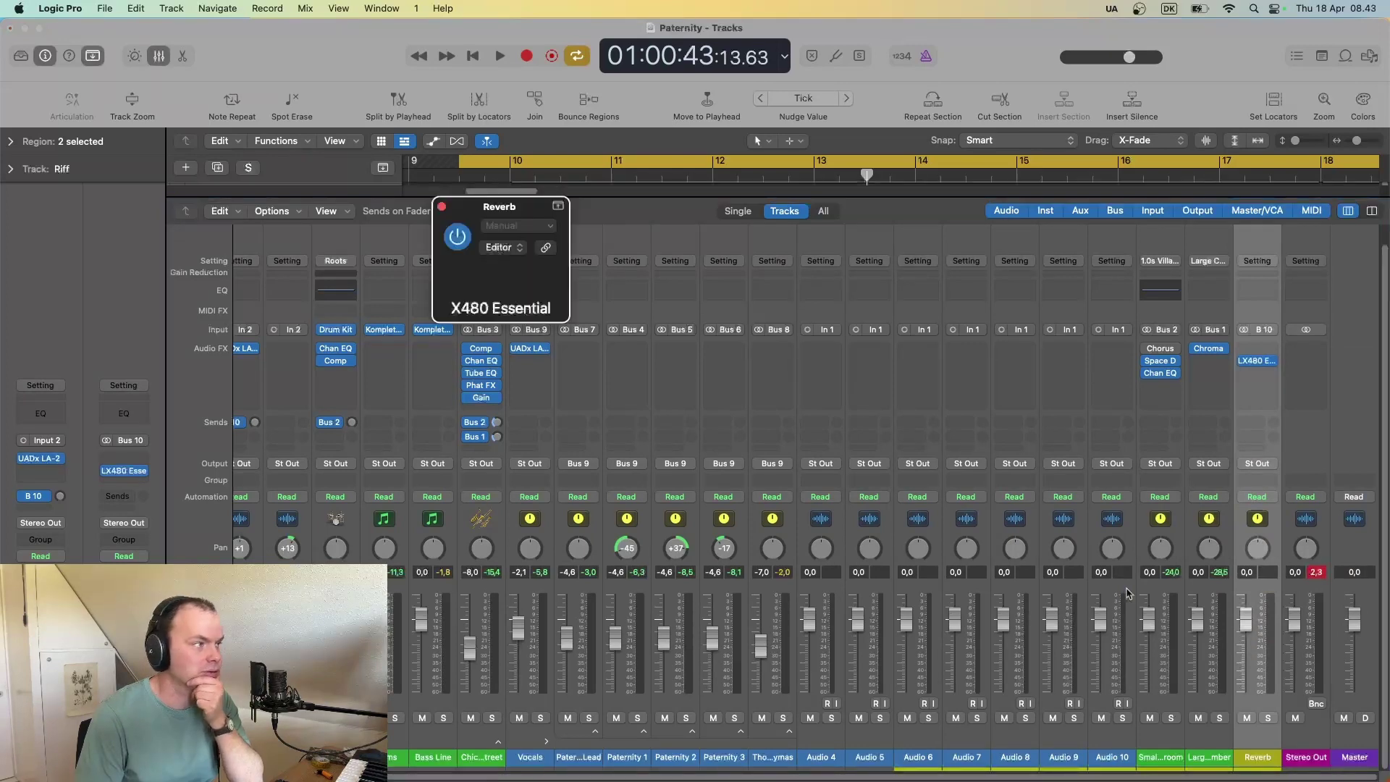
pyautogui.click(507, 225)
pyautogui.moveTo(731, 525)
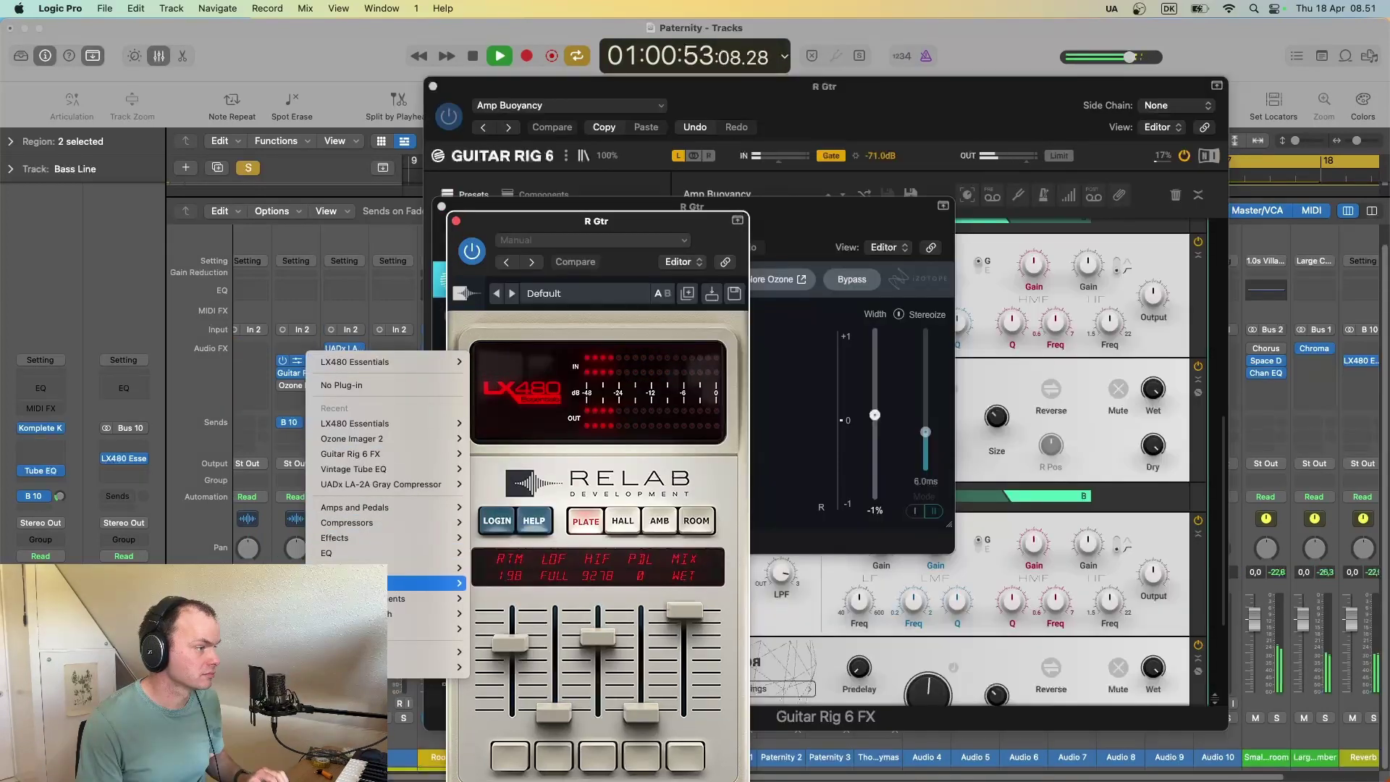
pyautogui.moveTo(385, 526)
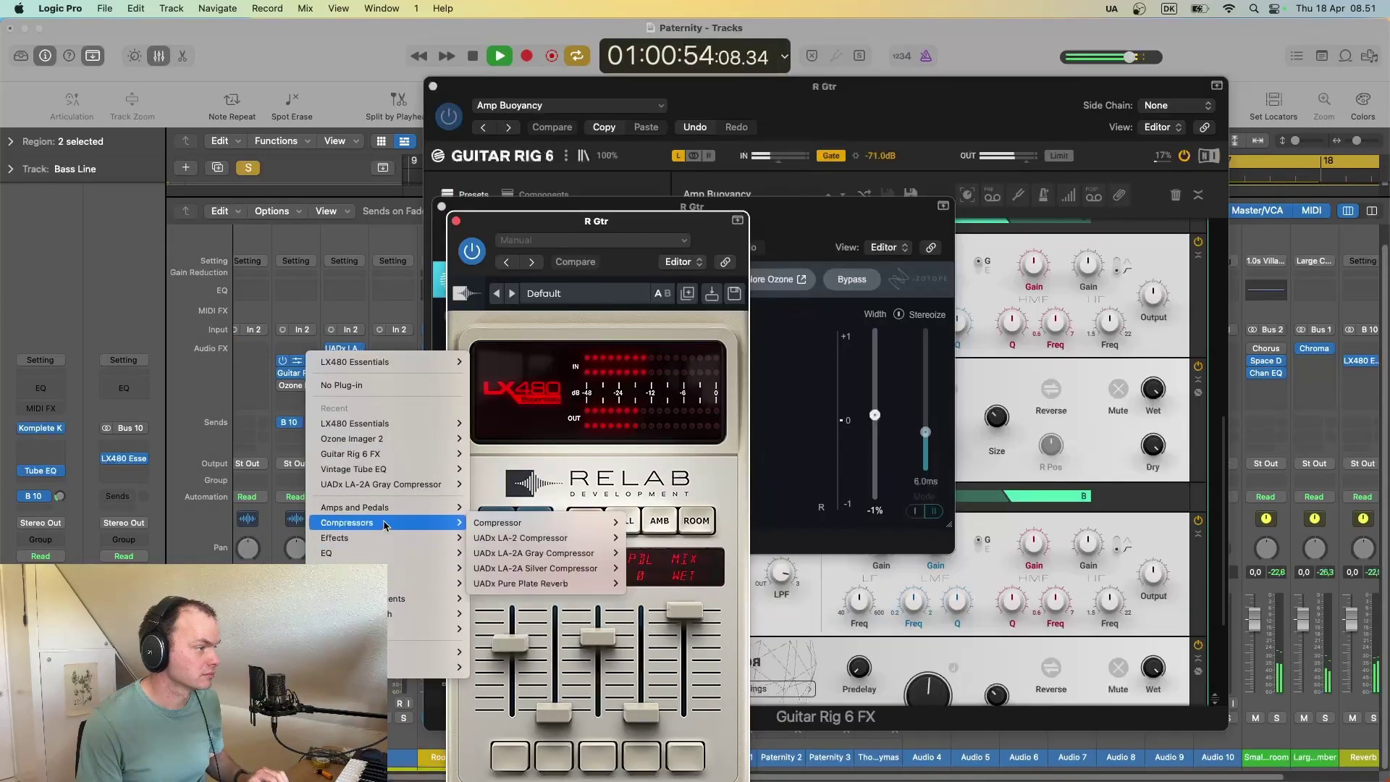
pyautogui.click(272, 438)
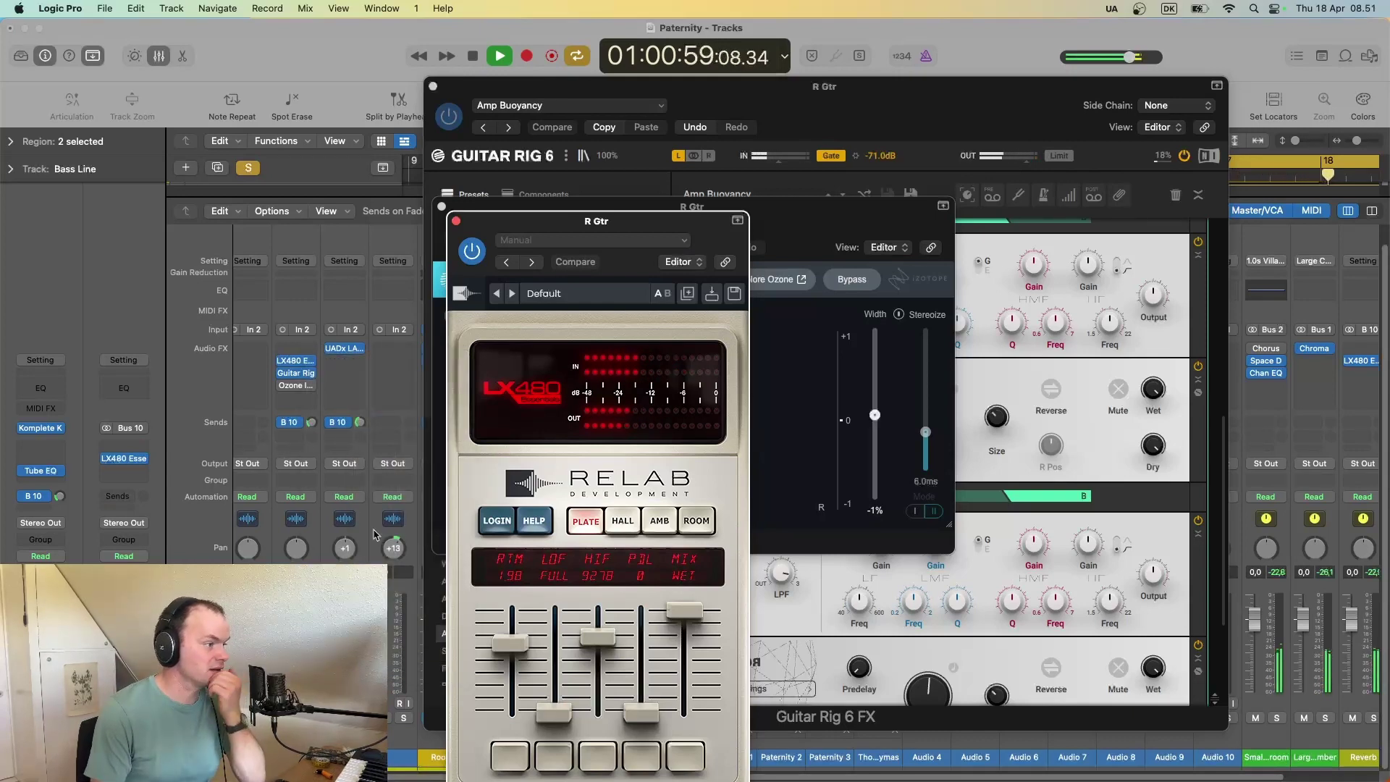
pyautogui.click(307, 539)
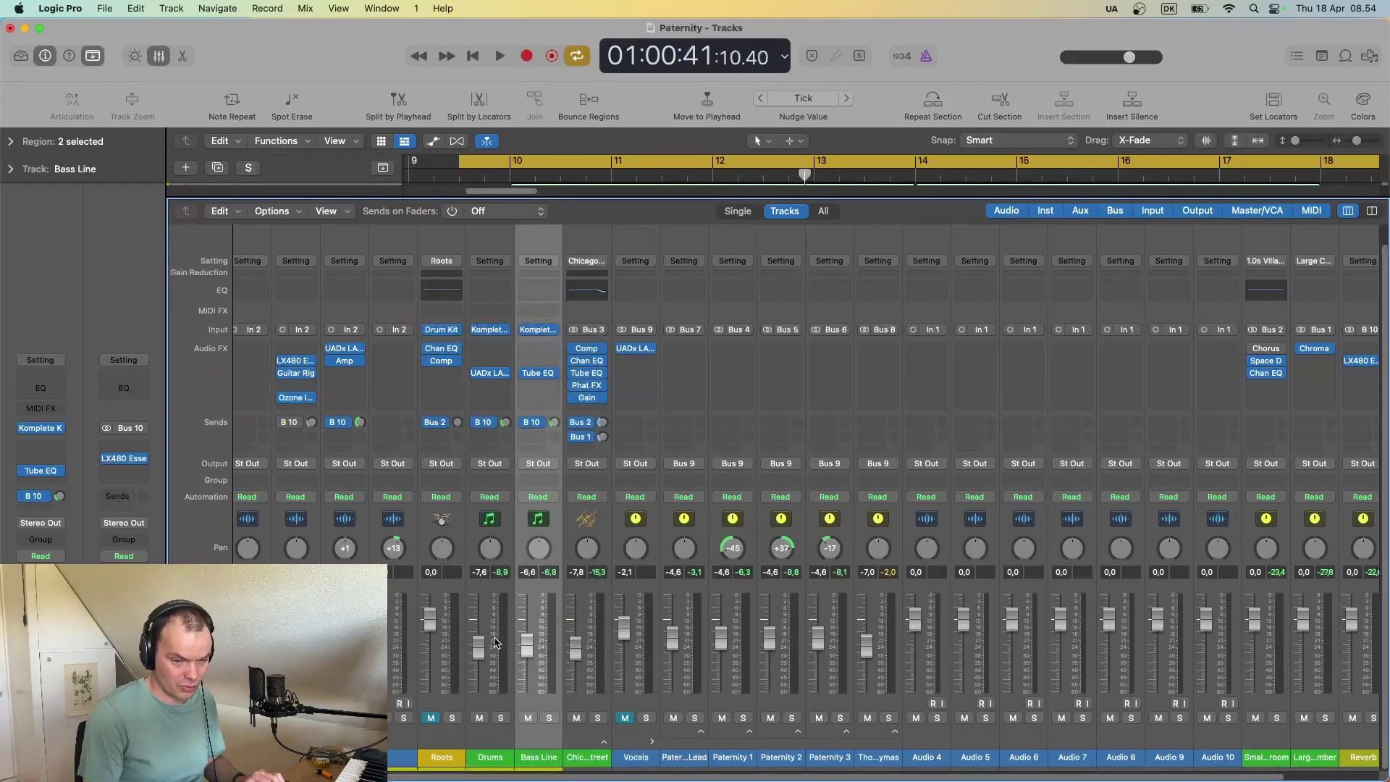
# Step: Select the Drums channel, hide the mixer, and create one Drummer track below Drums
pyautogui.click(509, 717)
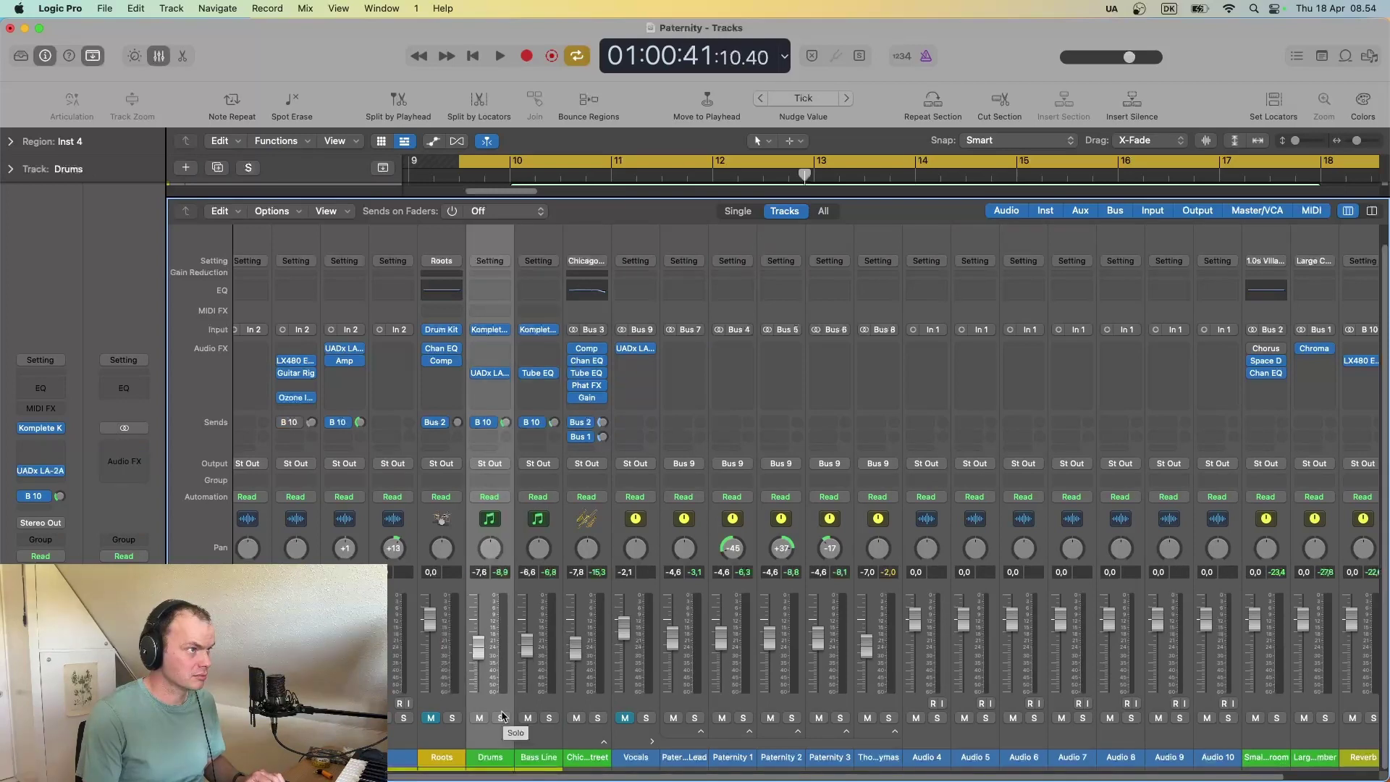
pyautogui.click(157, 58)
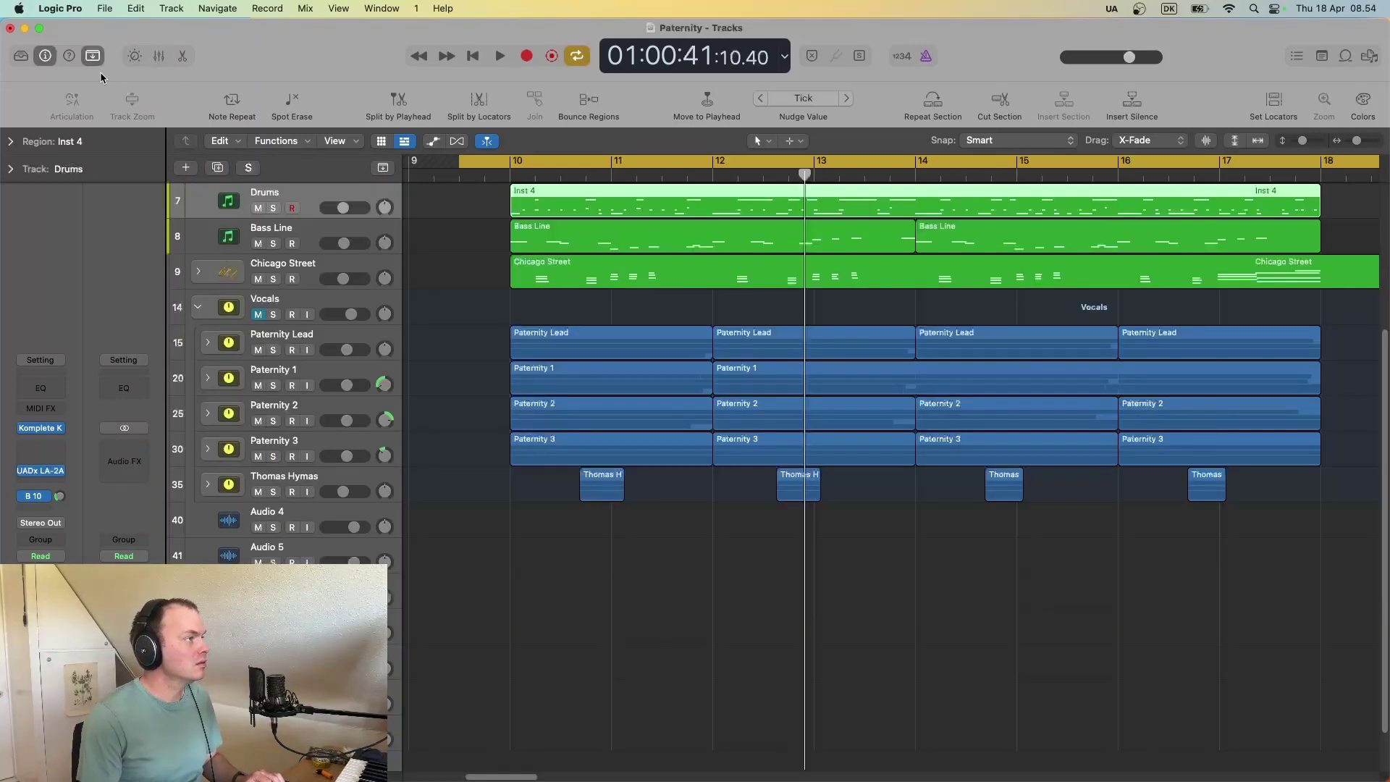
pyautogui.click(186, 168)
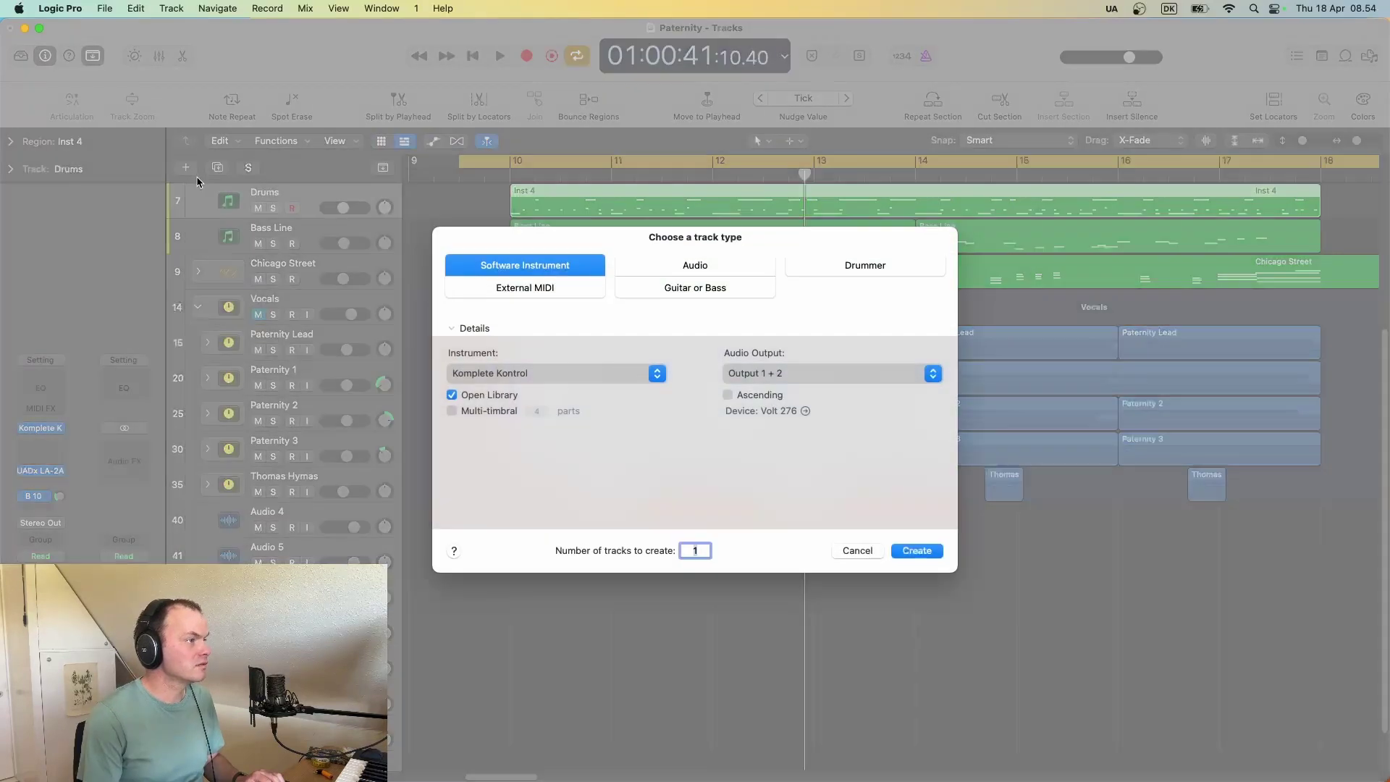
pyautogui.click(844, 265)
pyautogui.press('Return')
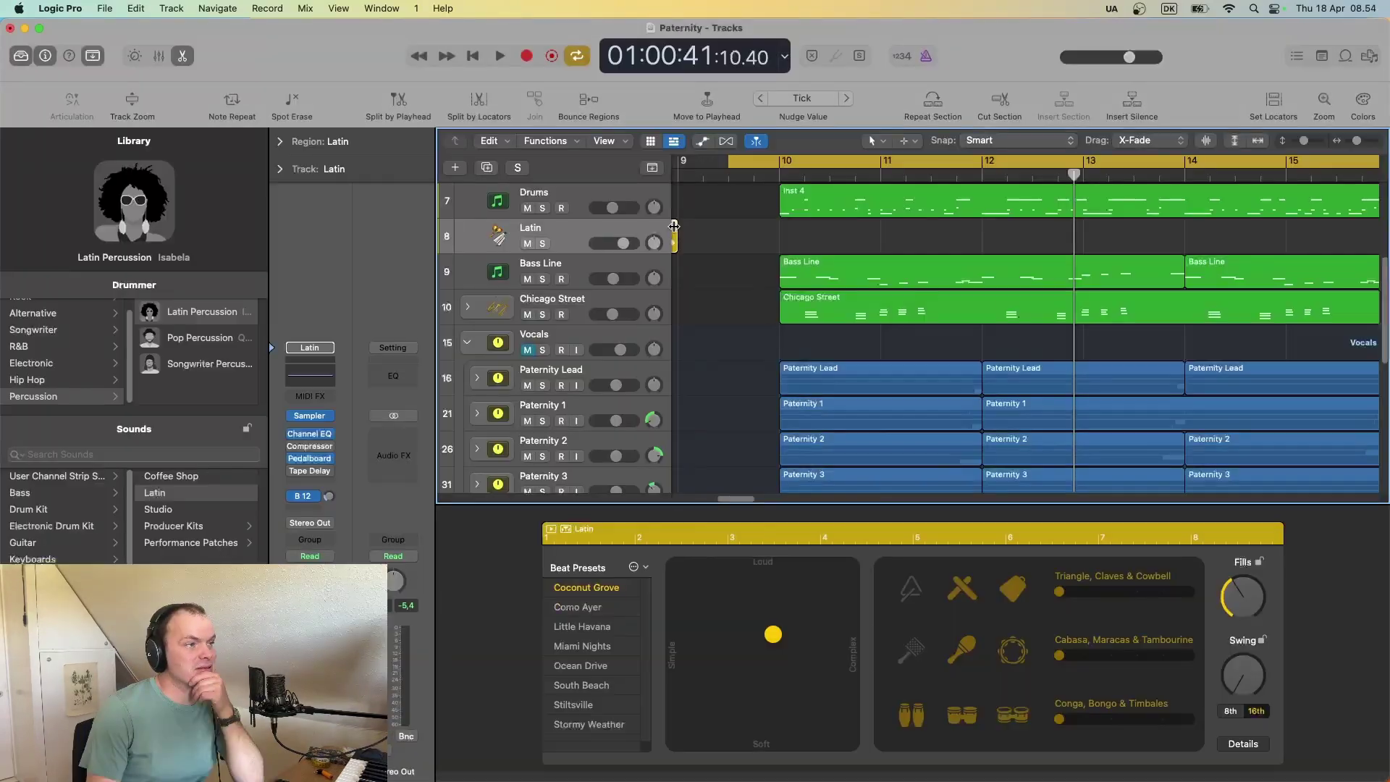
# Step: Move the Latin percussion region along its track to start at bar 10
pyautogui.hscroll(-10, 753, 405)
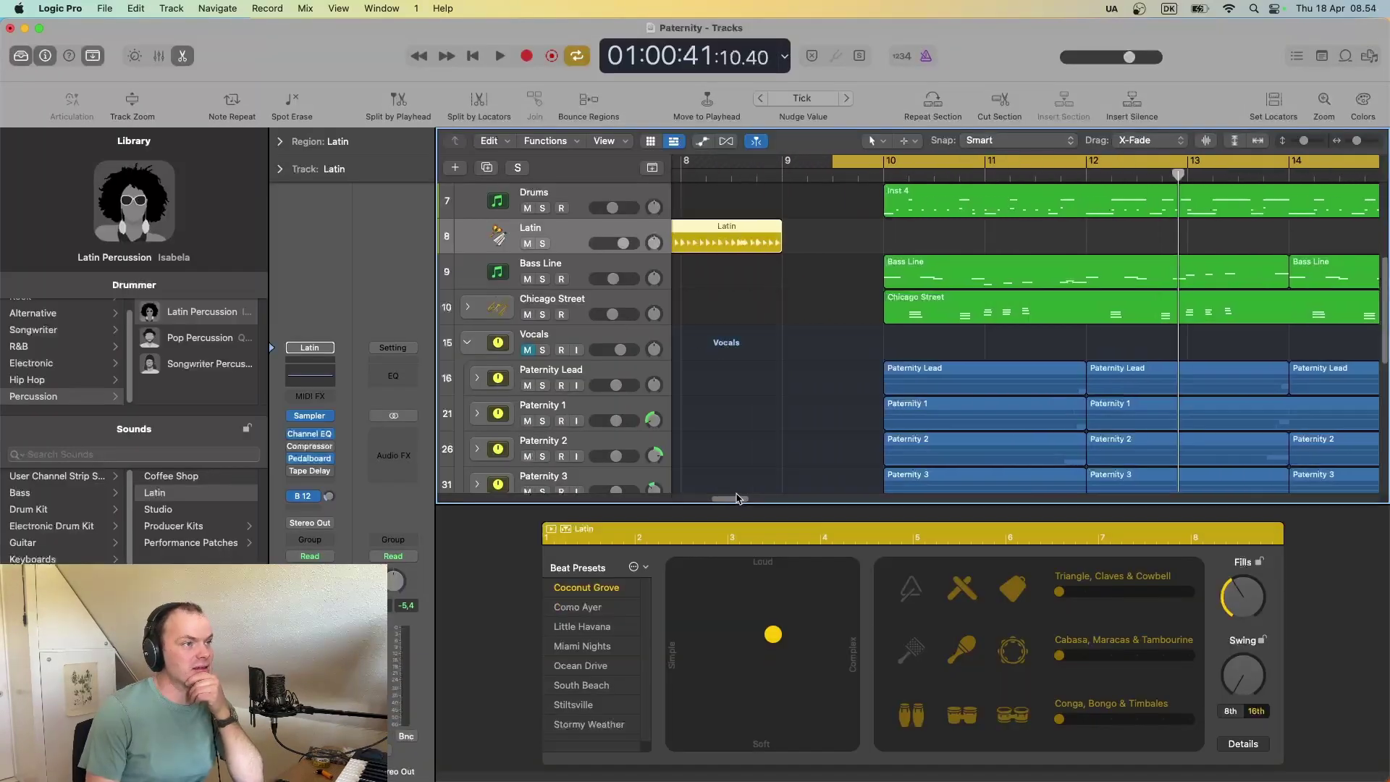
pyautogui.moveTo(767, 232); pyautogui.dragTo(1061, 235)
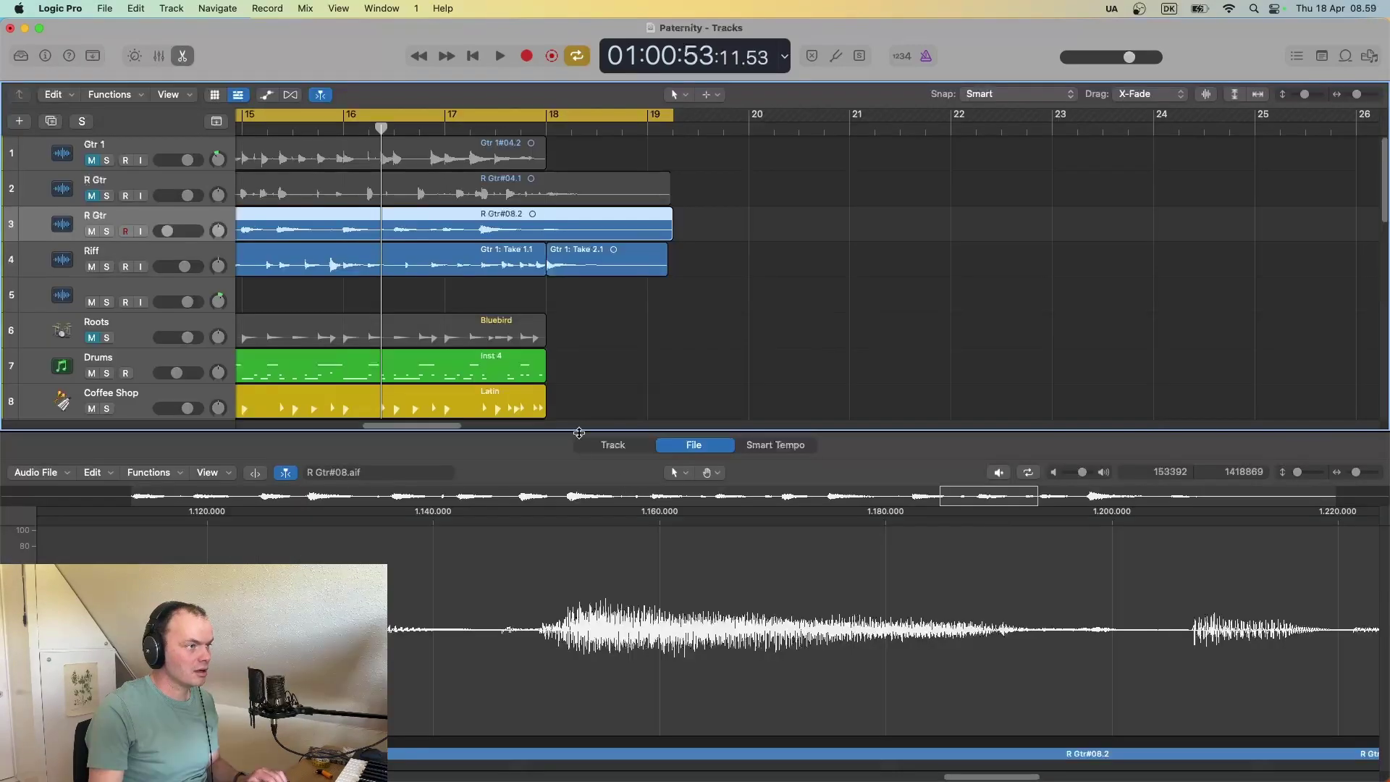
# Step: Hide the audio editor and delete the section just before bar 11 from the four Paternity Lead takes
pyautogui.click(178, 55)
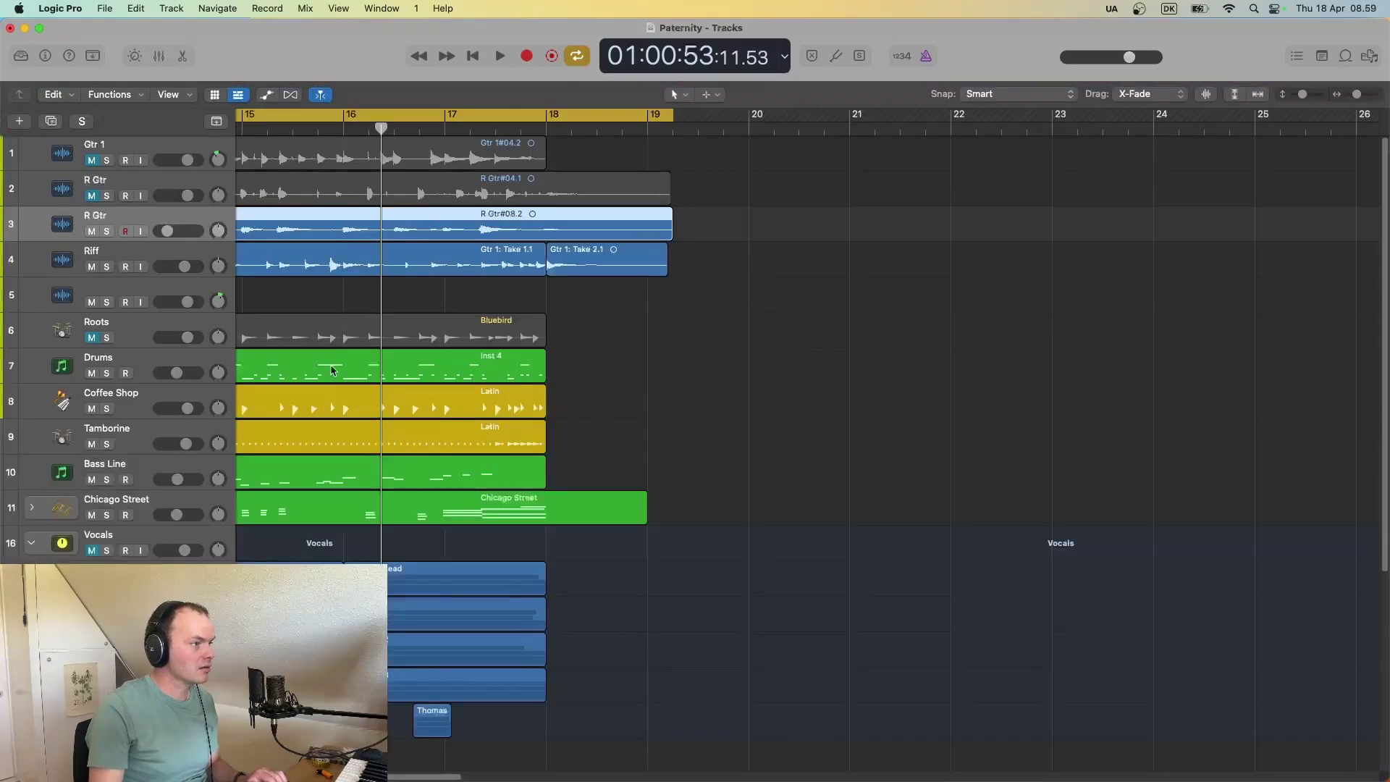
pyautogui.moveTo(455, 776); pyautogui.dragTo(399, 777)
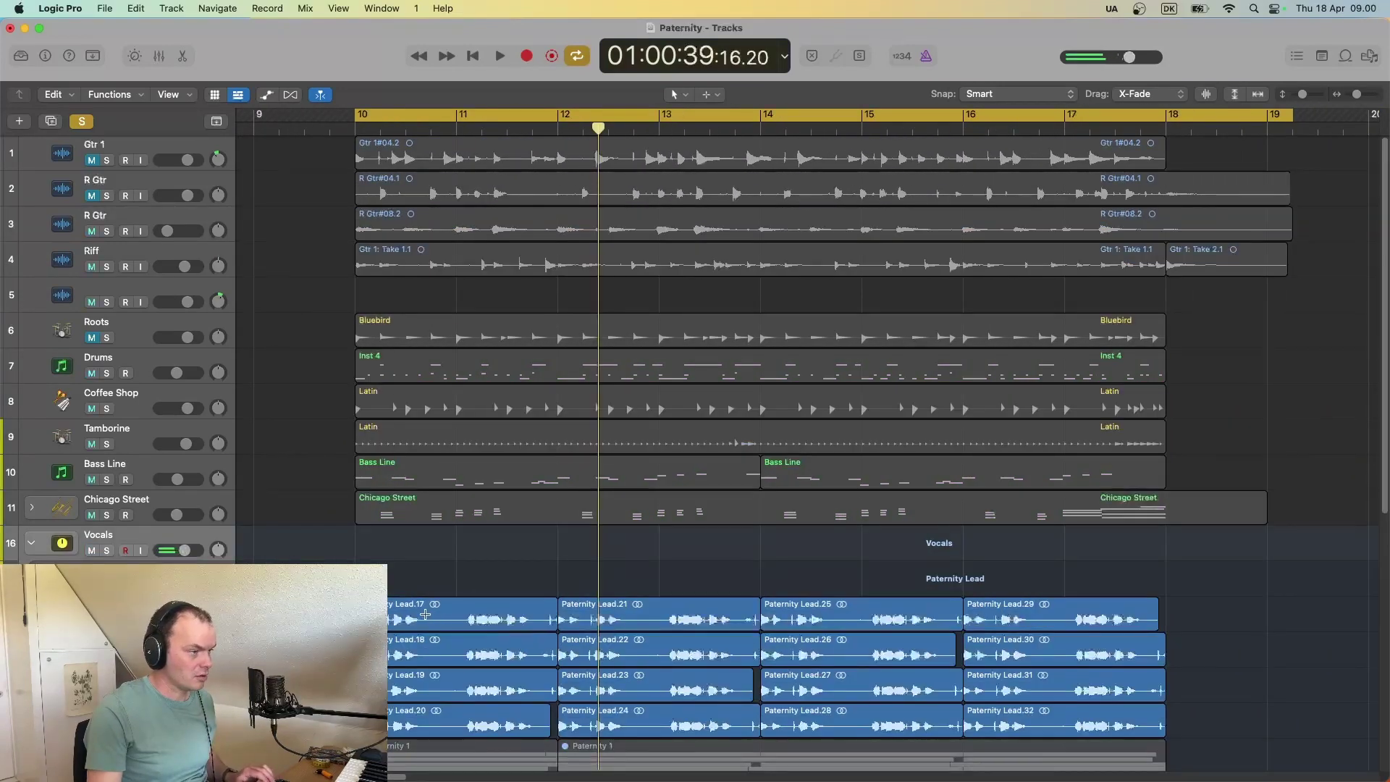
pyautogui.moveTo(425, 615); pyautogui.dragTo(465, 719)
pyautogui.press('Delete')
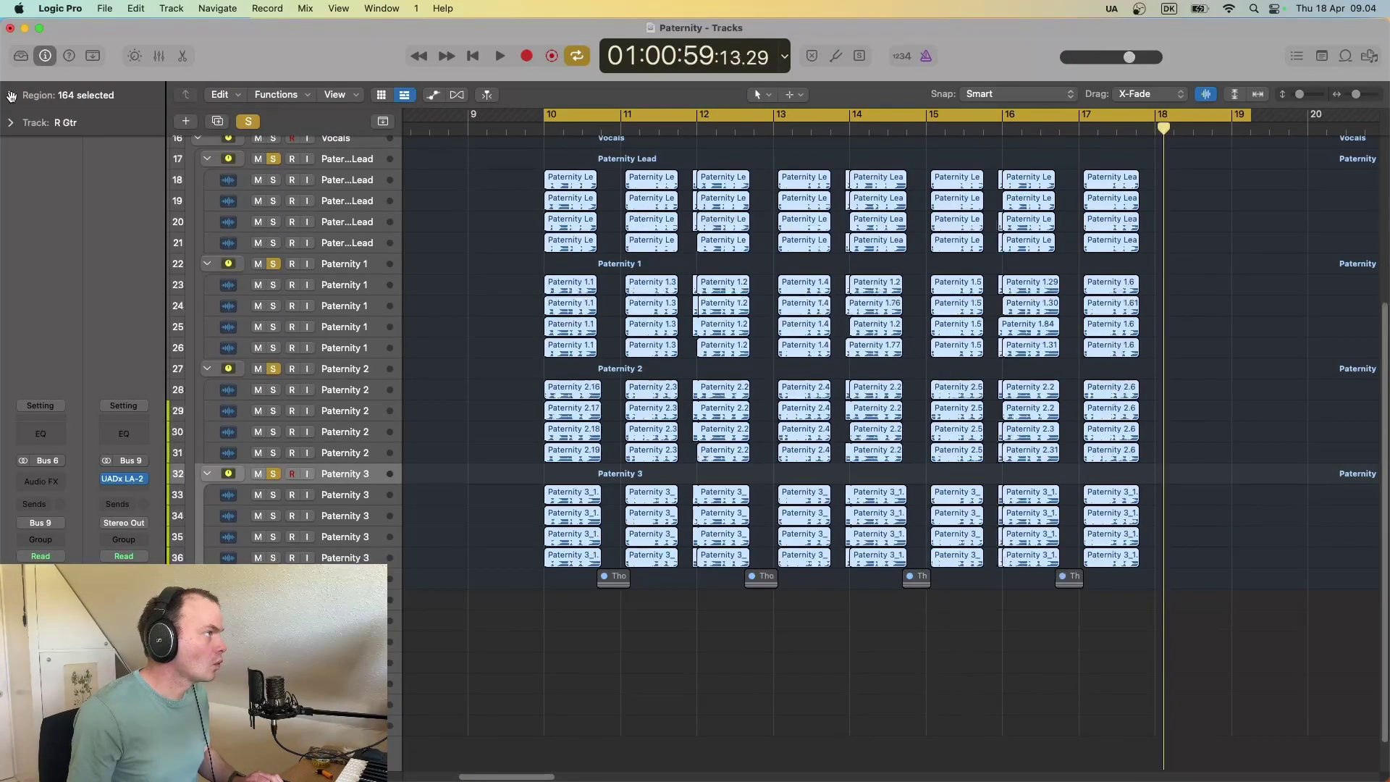
# Step: Expand the Region inspector for the selected vocal regions and play them back to check the fades
pyautogui.click(11, 96)
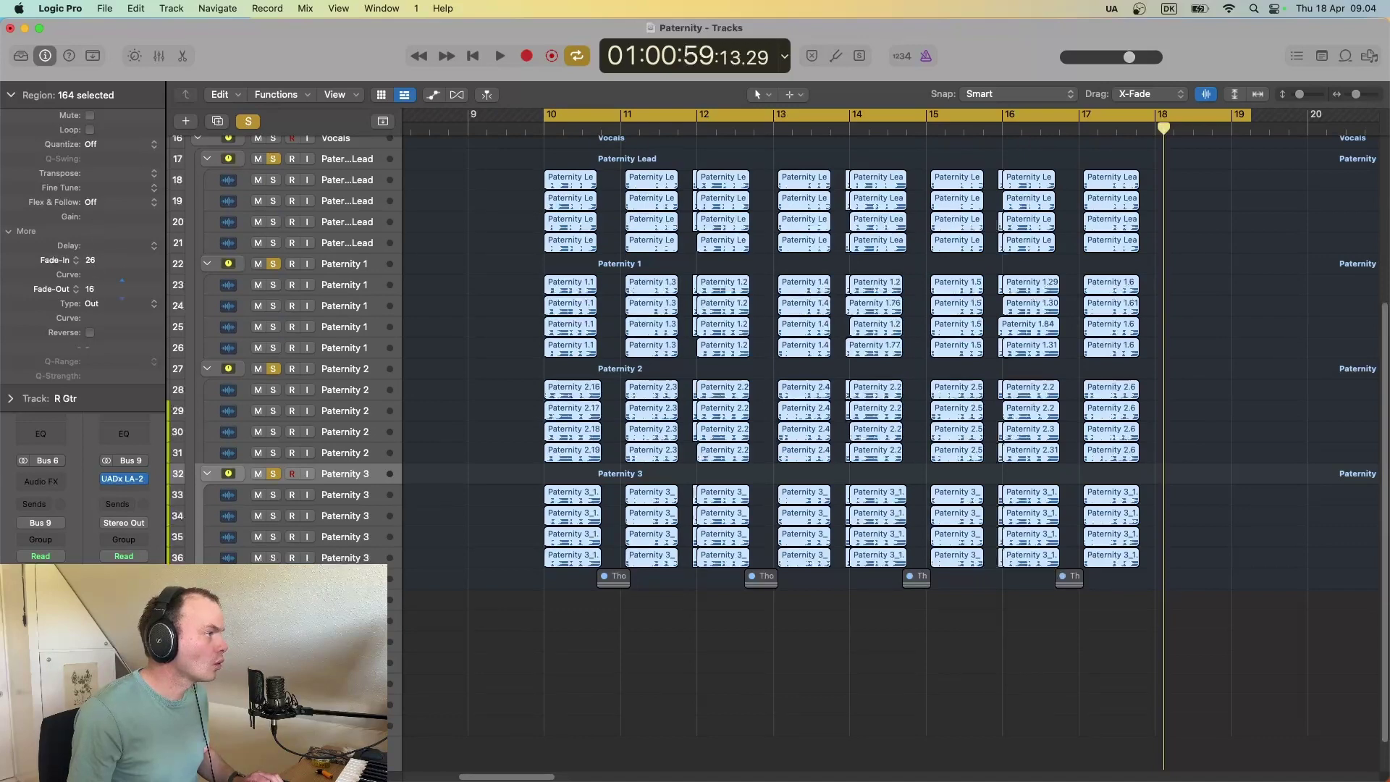
pyautogui.press('space')
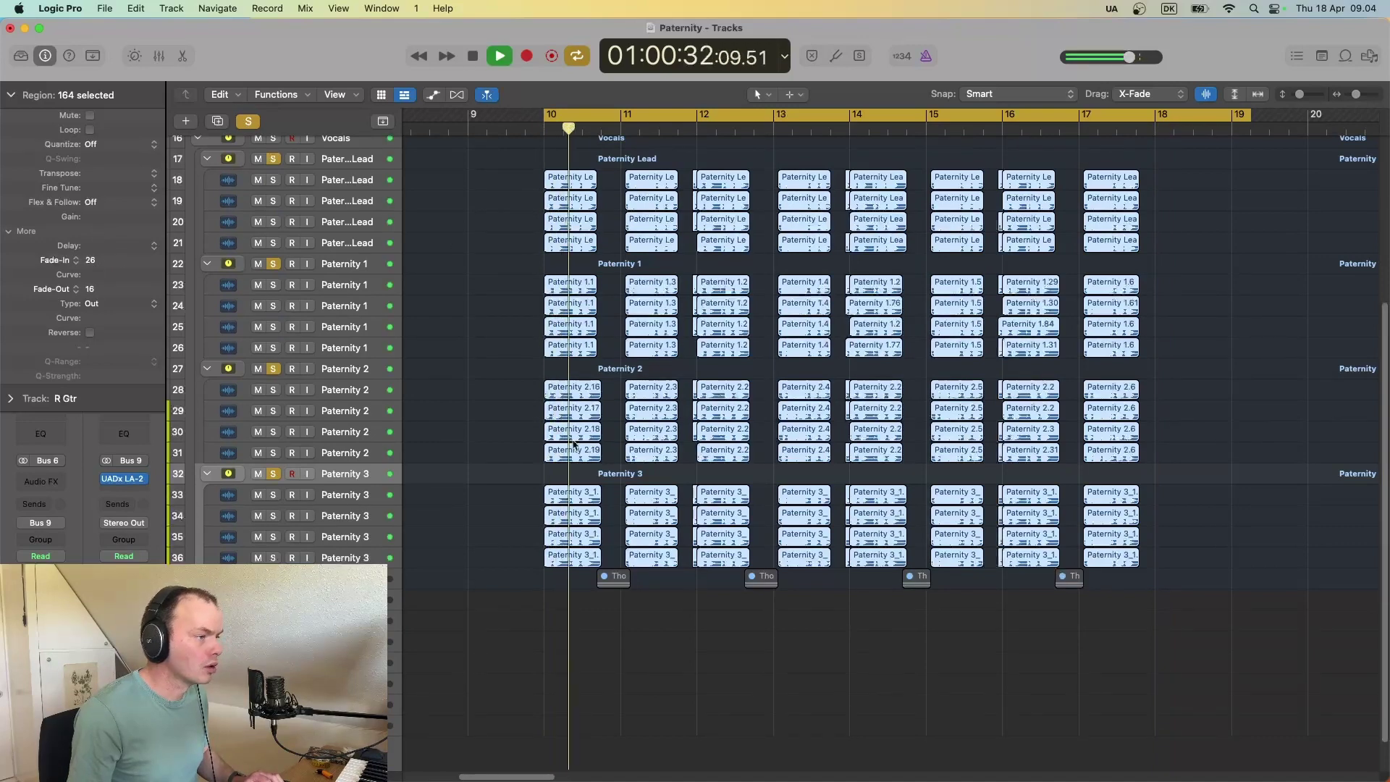
pyautogui.press('space')
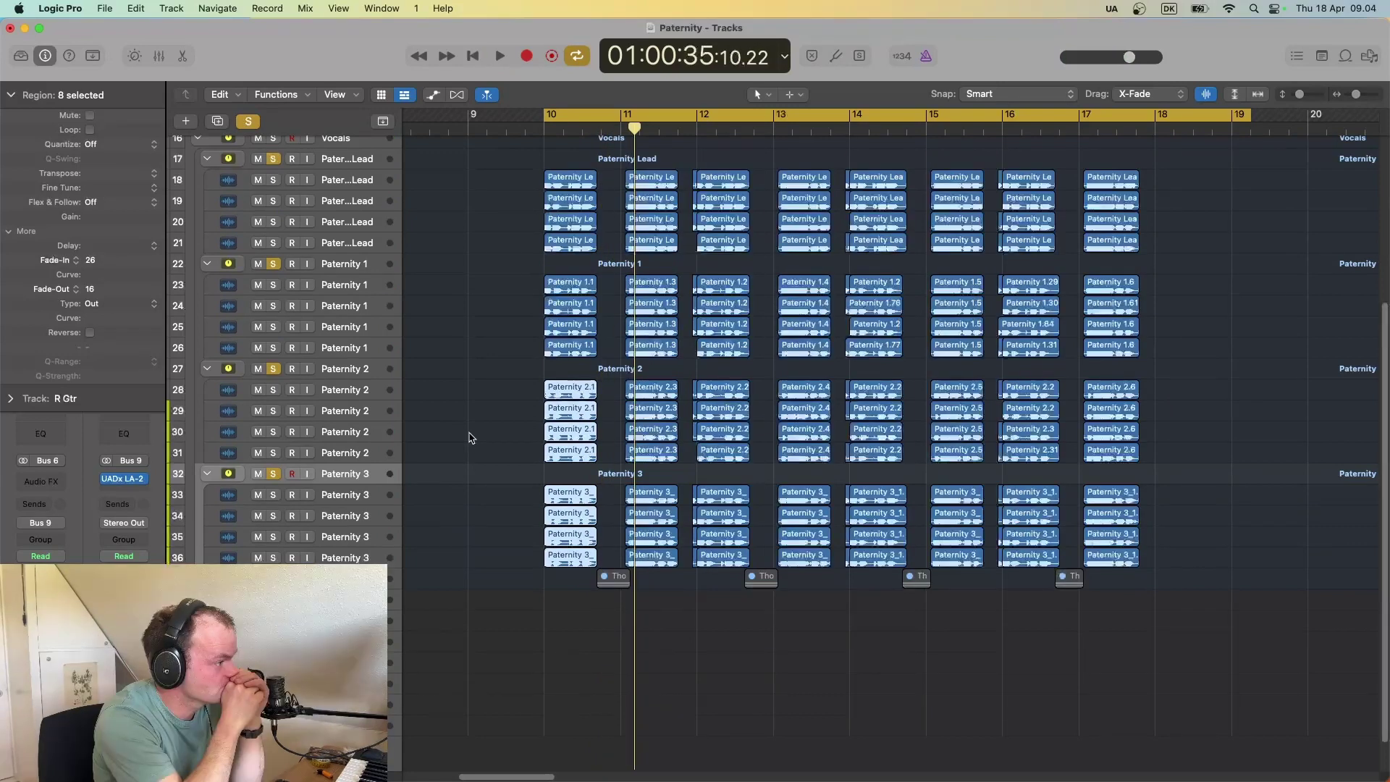
# Step: Add a Bus 10 Reverb send to the Vocals bus and adjust its send level while playing the vocals
pyautogui.click(119, 507)
pyautogui.moveTo(145, 526)
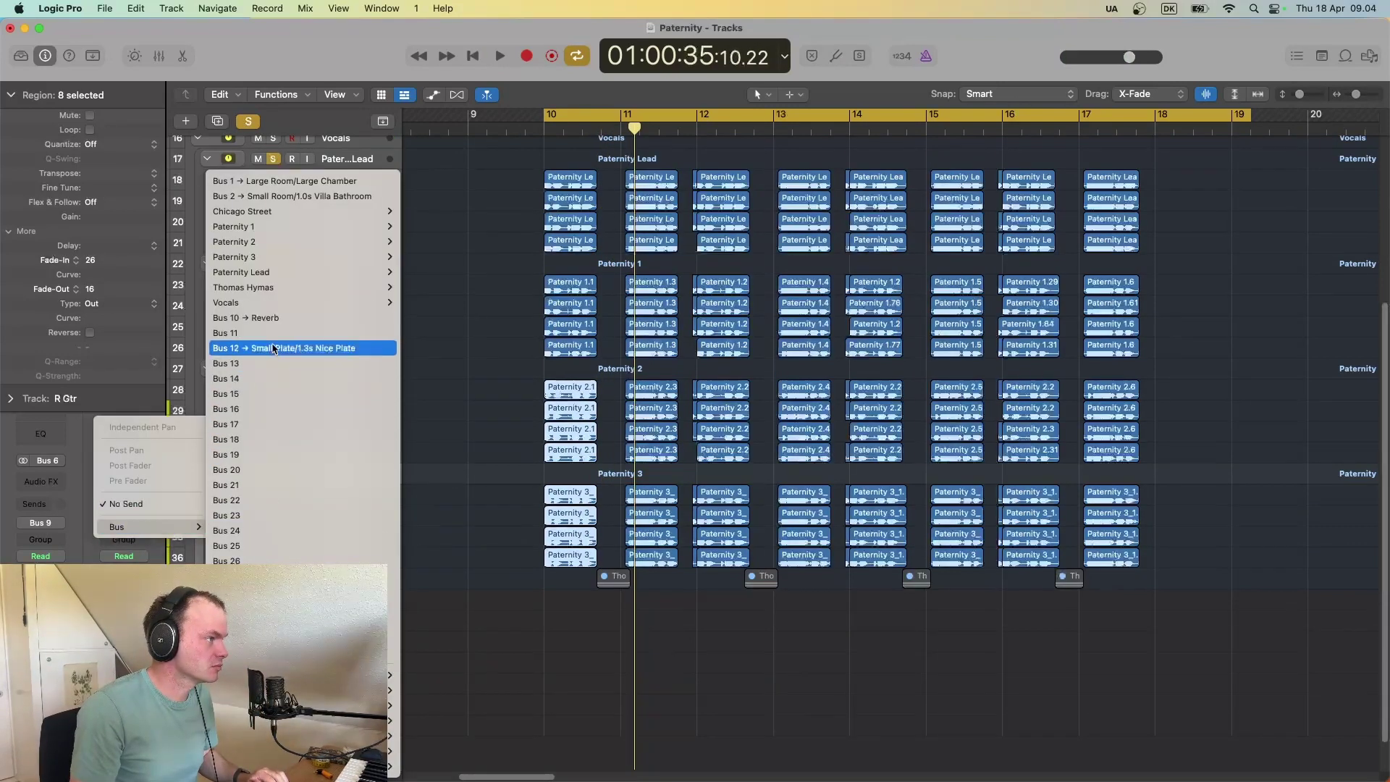
pyautogui.click(275, 319)
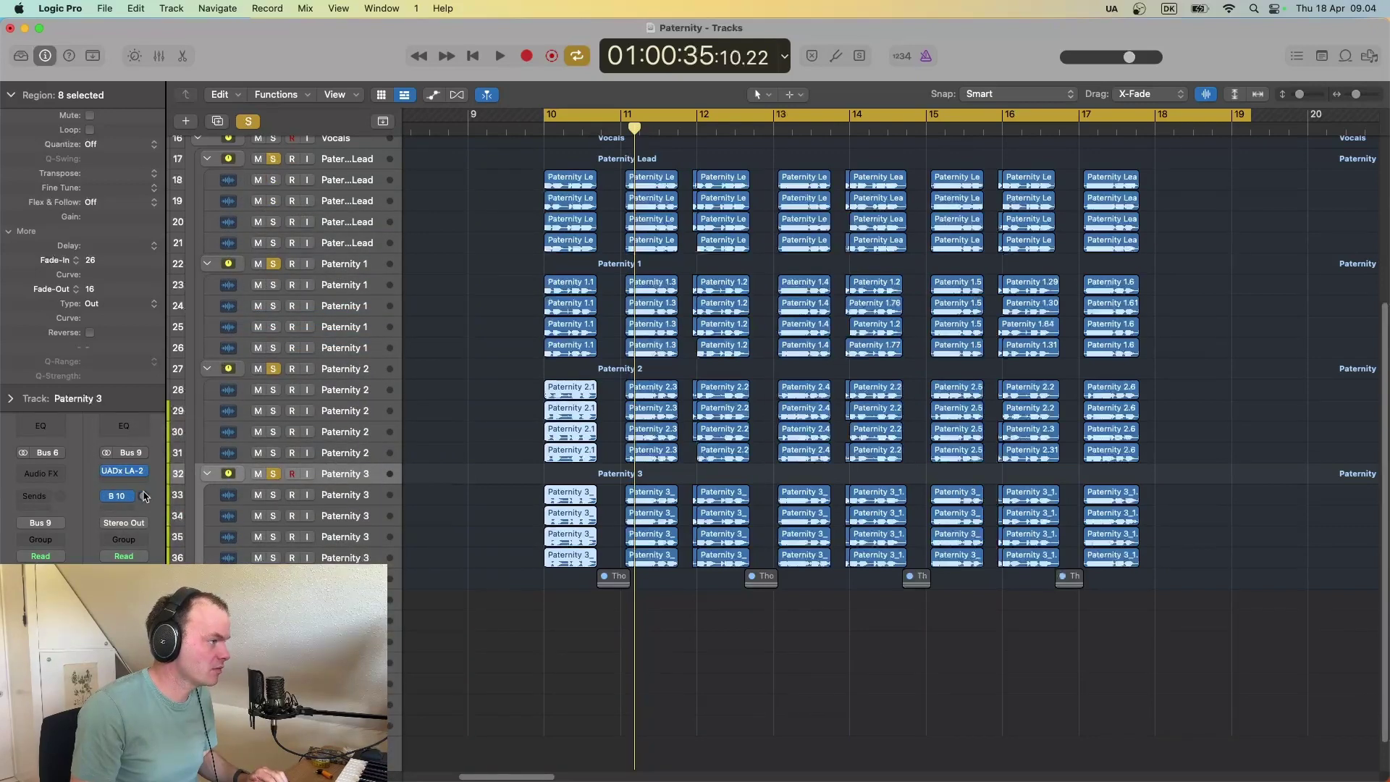
pyautogui.press('space')
pyautogui.scroll(3, 144, 499)
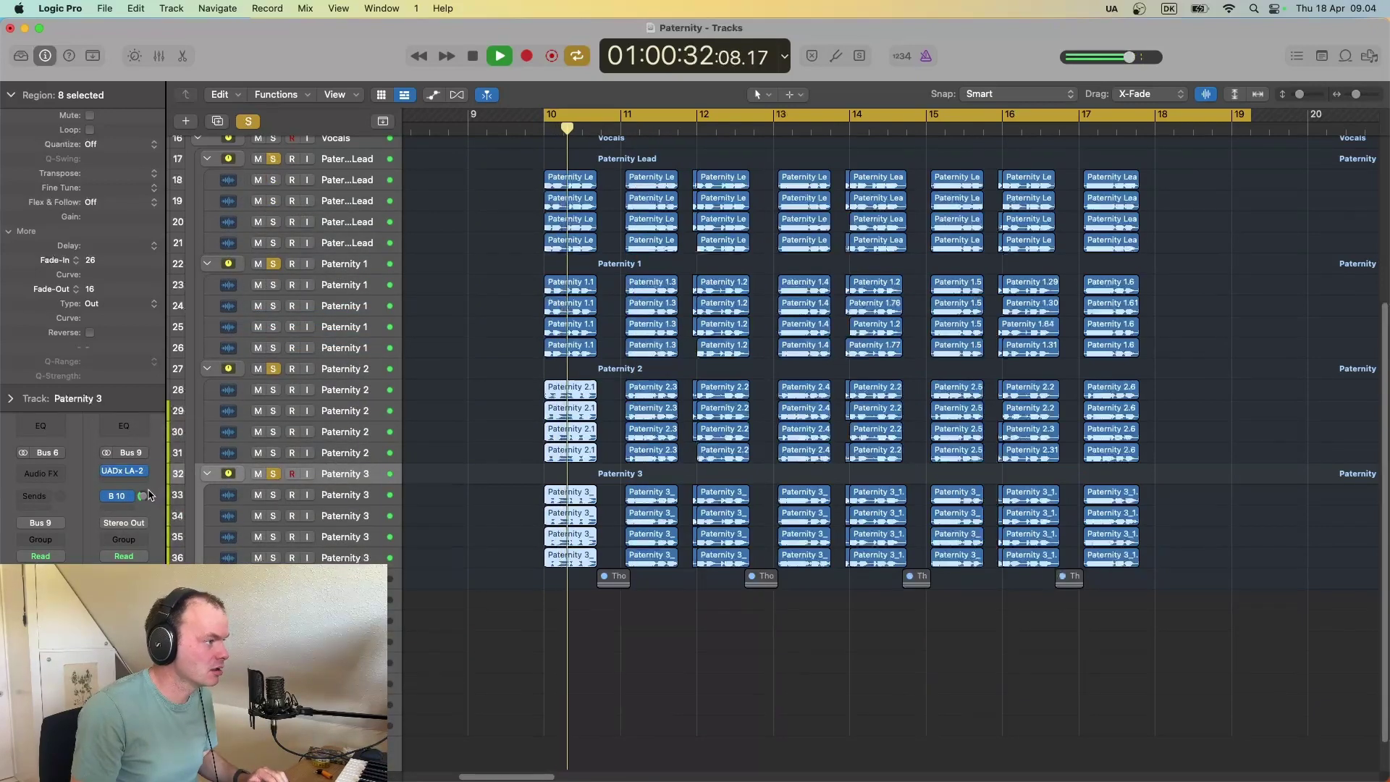
pyautogui.scroll(-5, 145, 500)
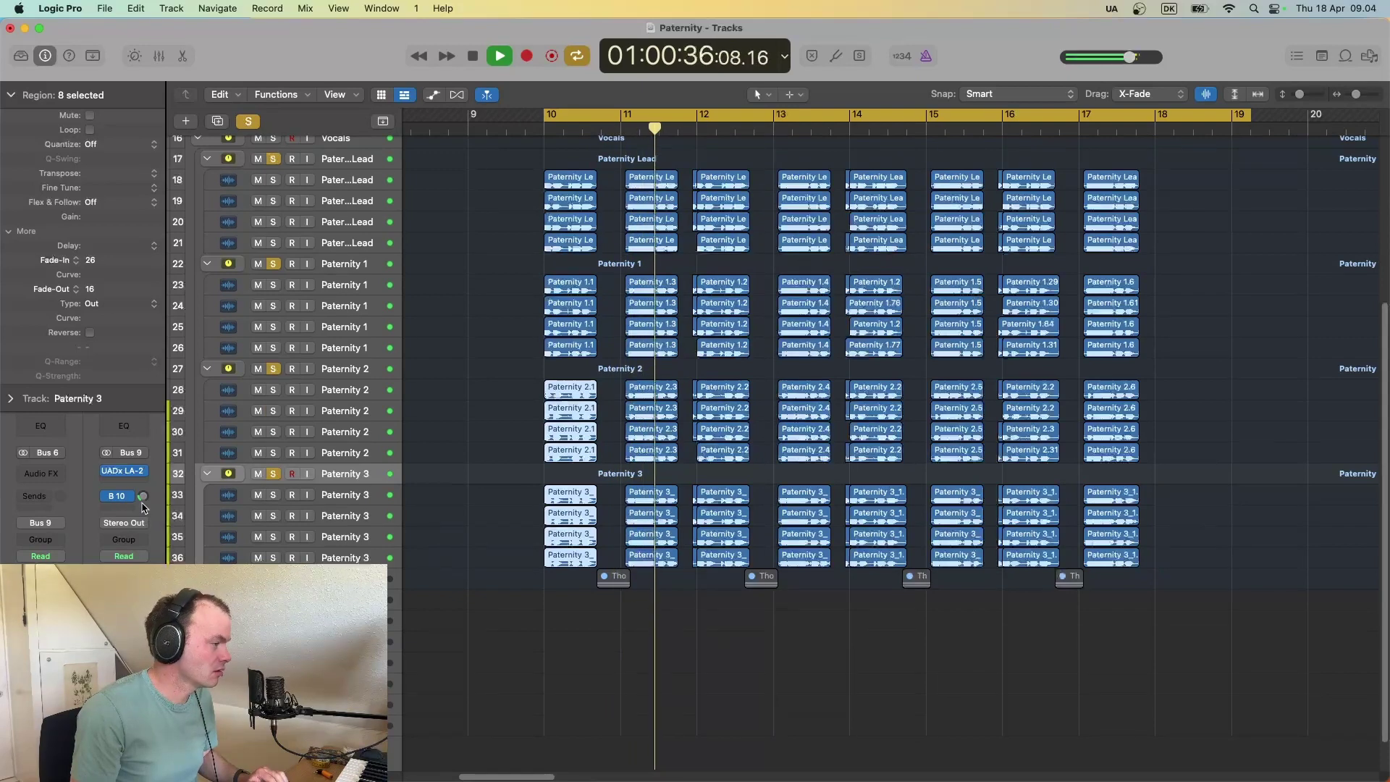
# Step: Extend the ends of the four vocal regions below Paternity 3 near bar 13 slightly past bar 13 and play them back
pyautogui.click(790, 652)
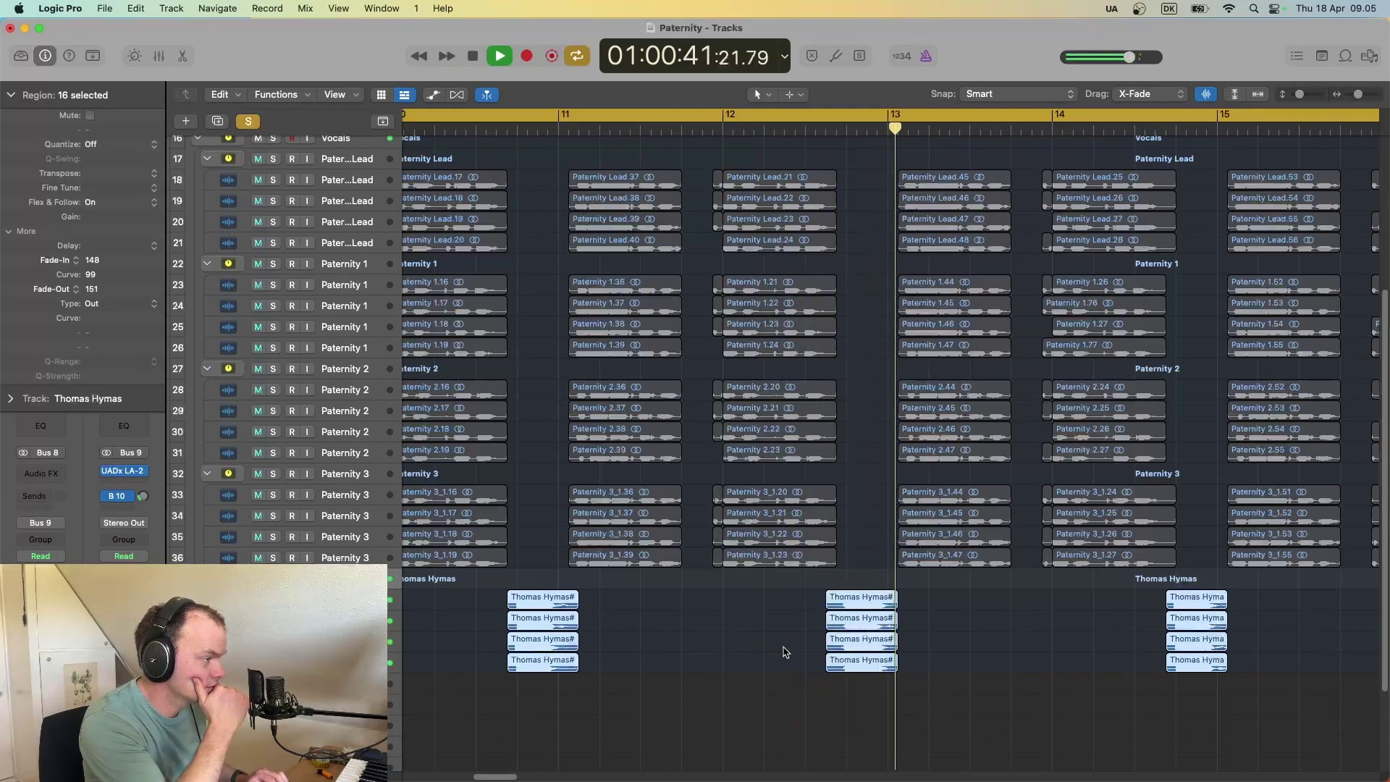
pyautogui.press('space')
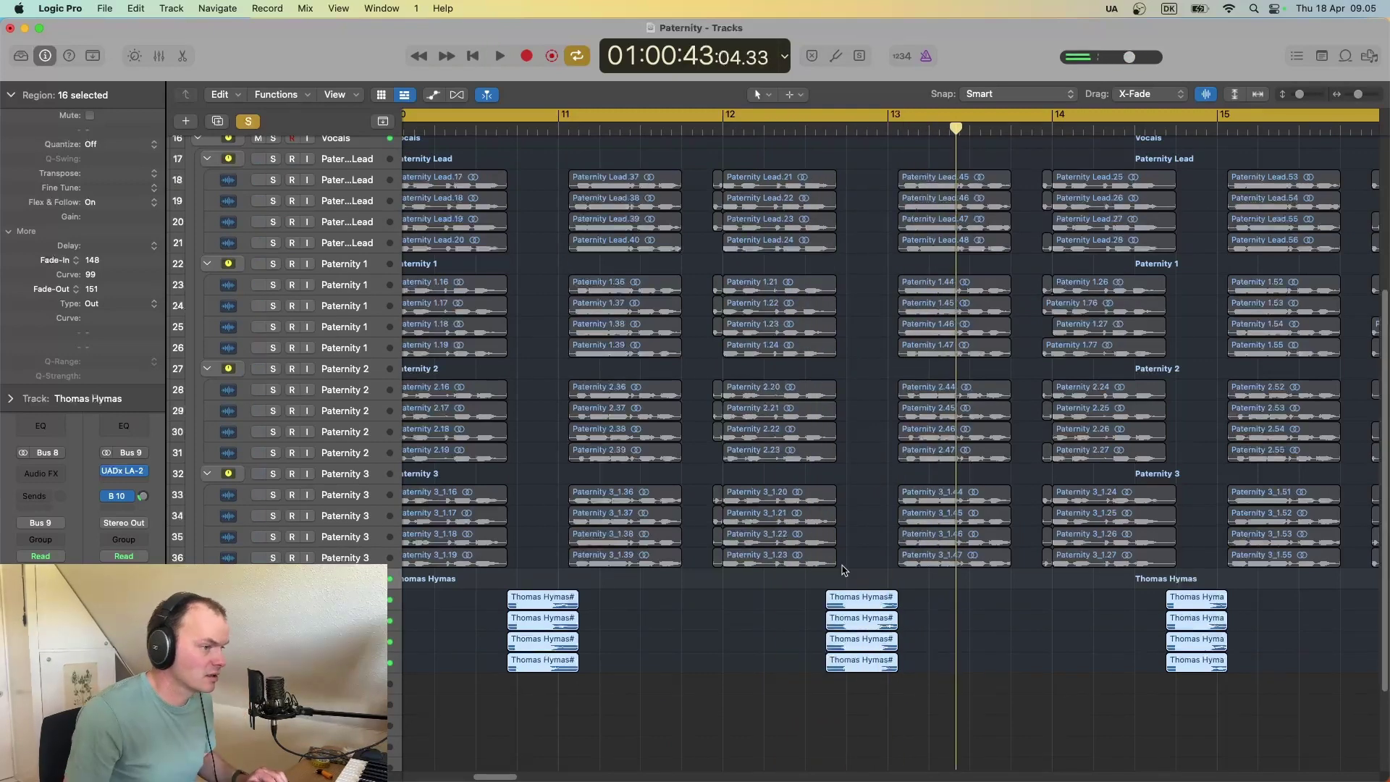
pyautogui.moveTo(916, 665); pyautogui.dragTo(907, 605)
pyautogui.press('space')
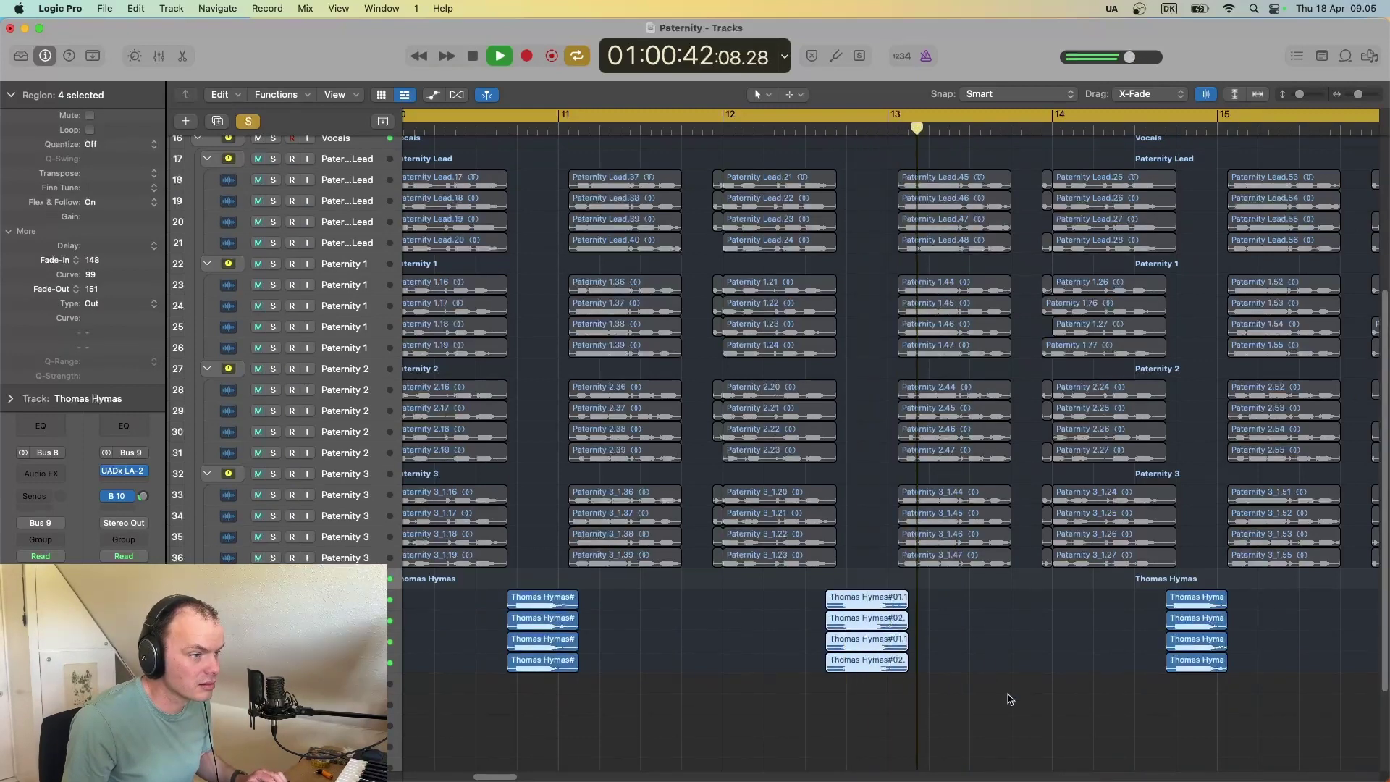
pyautogui.press('space')
# Step: Extend the ends of the last four regions in the vocal stack below Paternity 3 slightly past bar 17 and play from bar 16
pyautogui.moveTo(512, 776); pyautogui.dragTo(547, 777)
pyautogui.moveTo(881, 606); pyautogui.dragTo(886, 605)
pyautogui.click(813, 125)
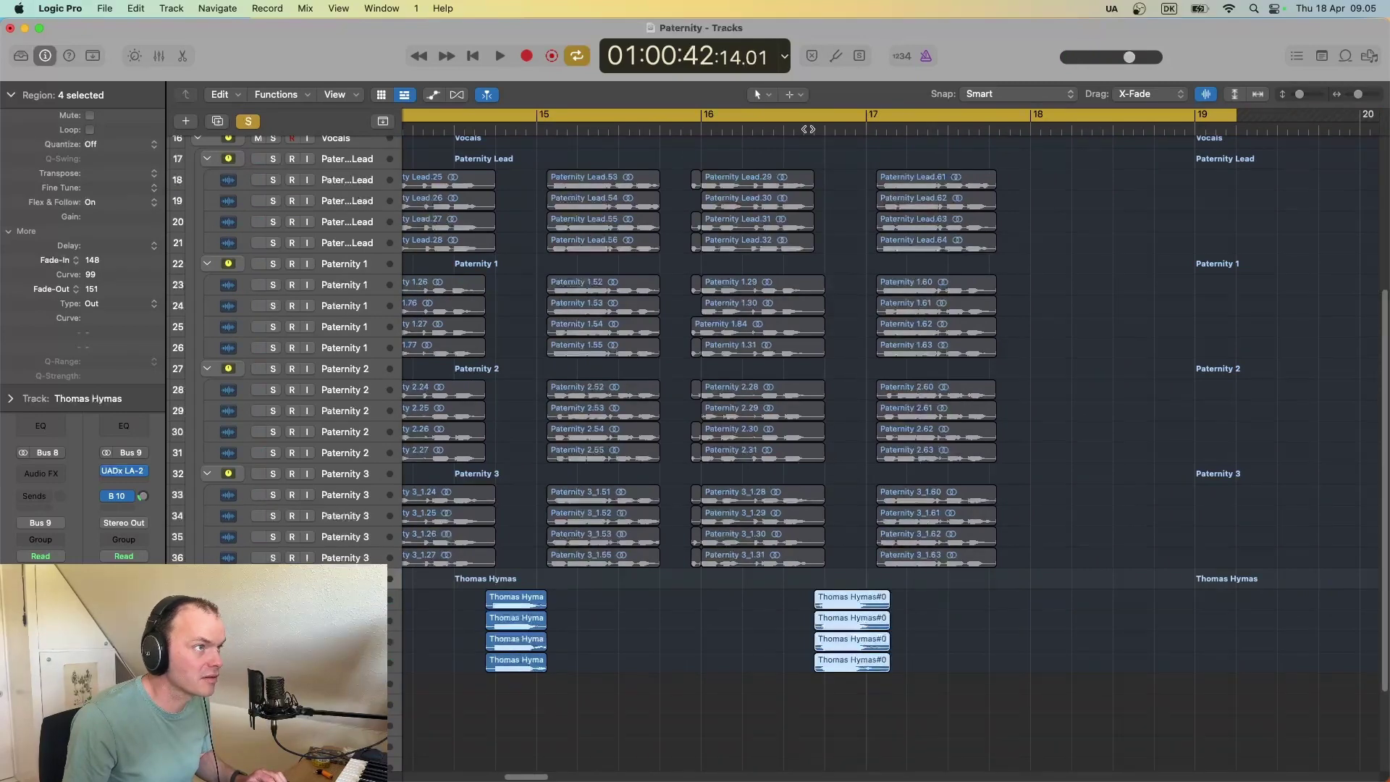
pyautogui.press('space')
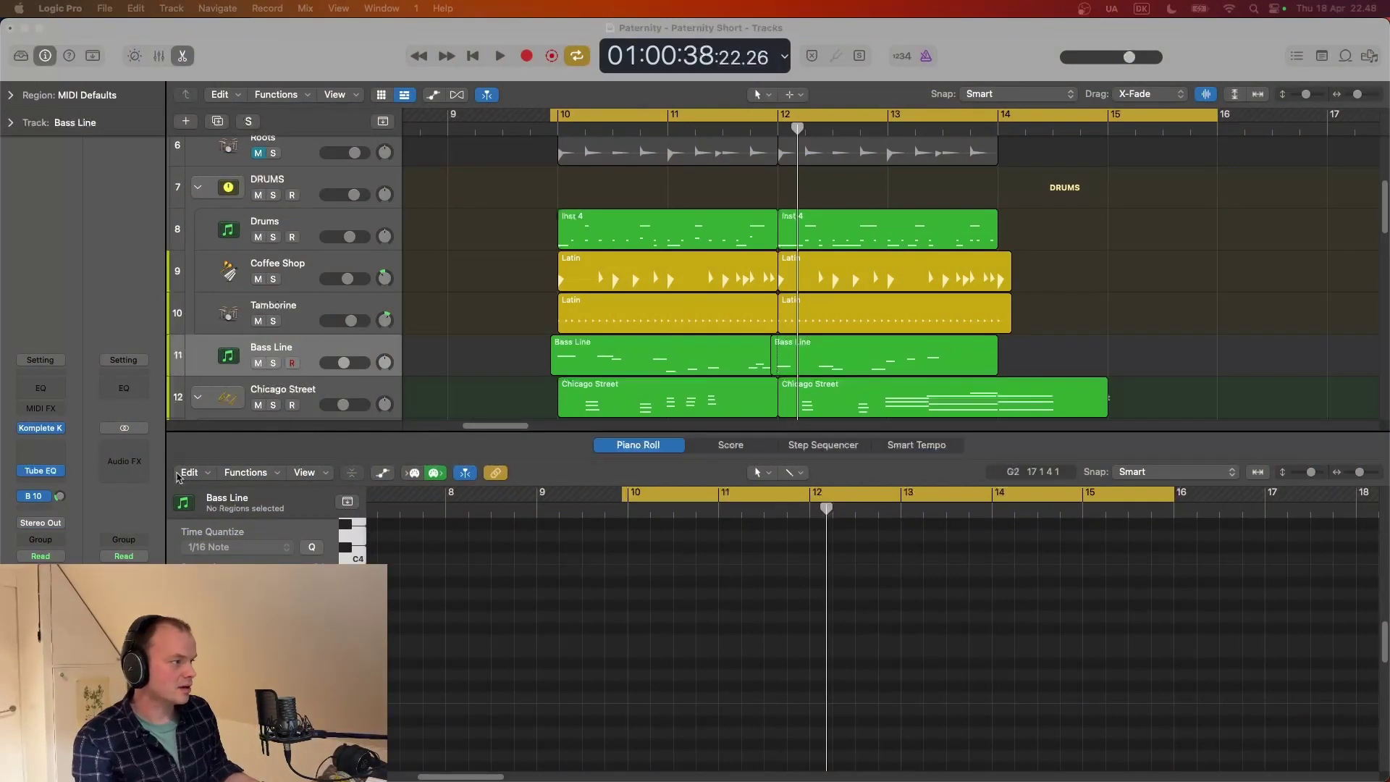
# Step: Insert the stereo version of Ozone 10 as an audio effect on the Stereo Out channel
pyautogui.click(136, 460)
pyautogui.click(136, 460)
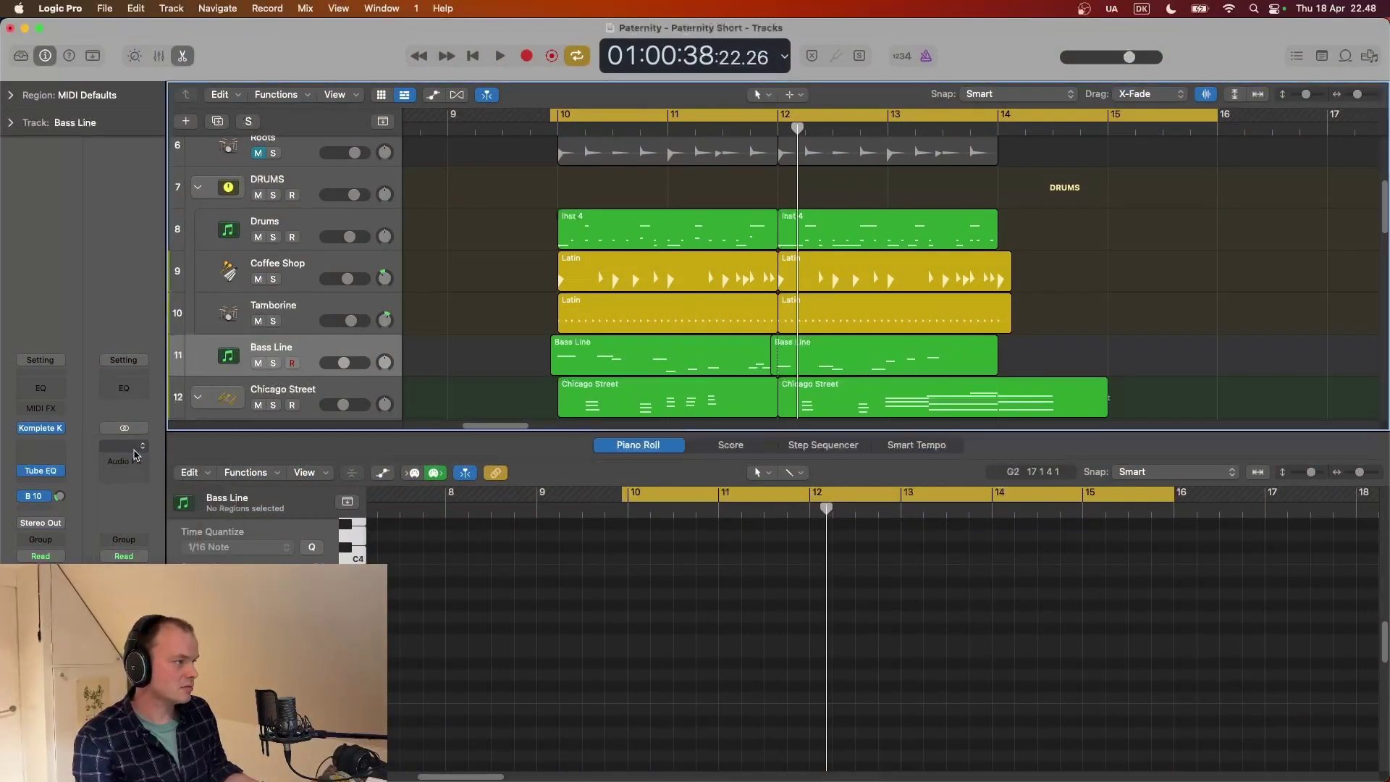
pyautogui.click(136, 460)
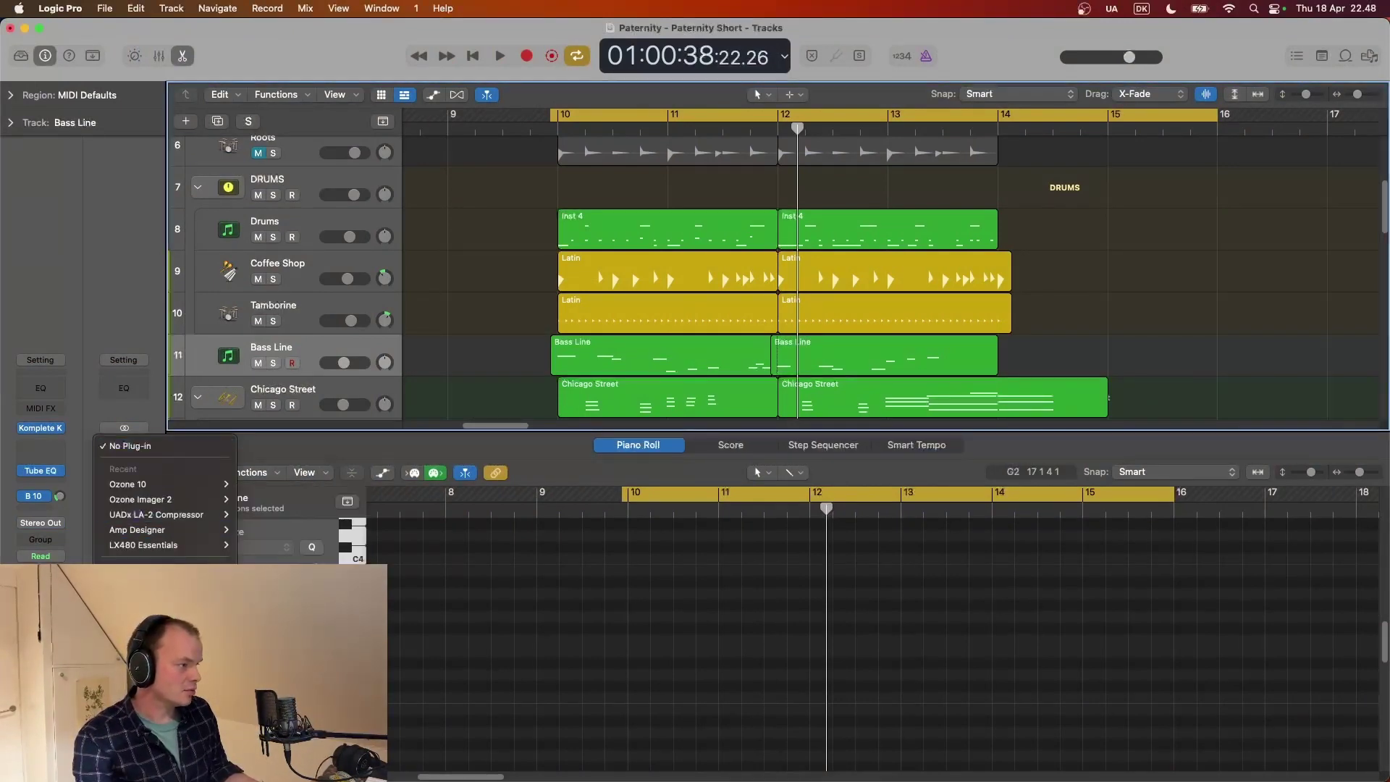
pyautogui.moveTo(435, 721)
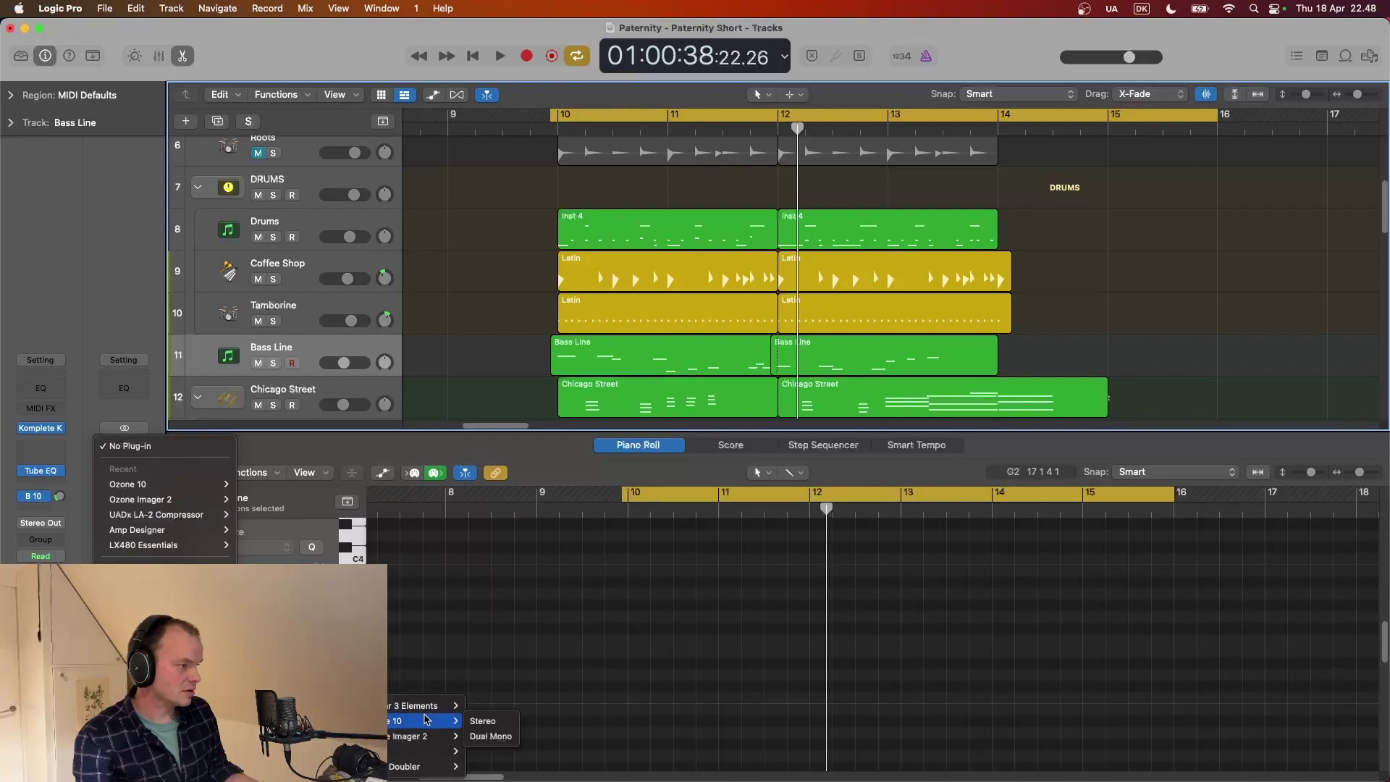
pyautogui.click(503, 726)
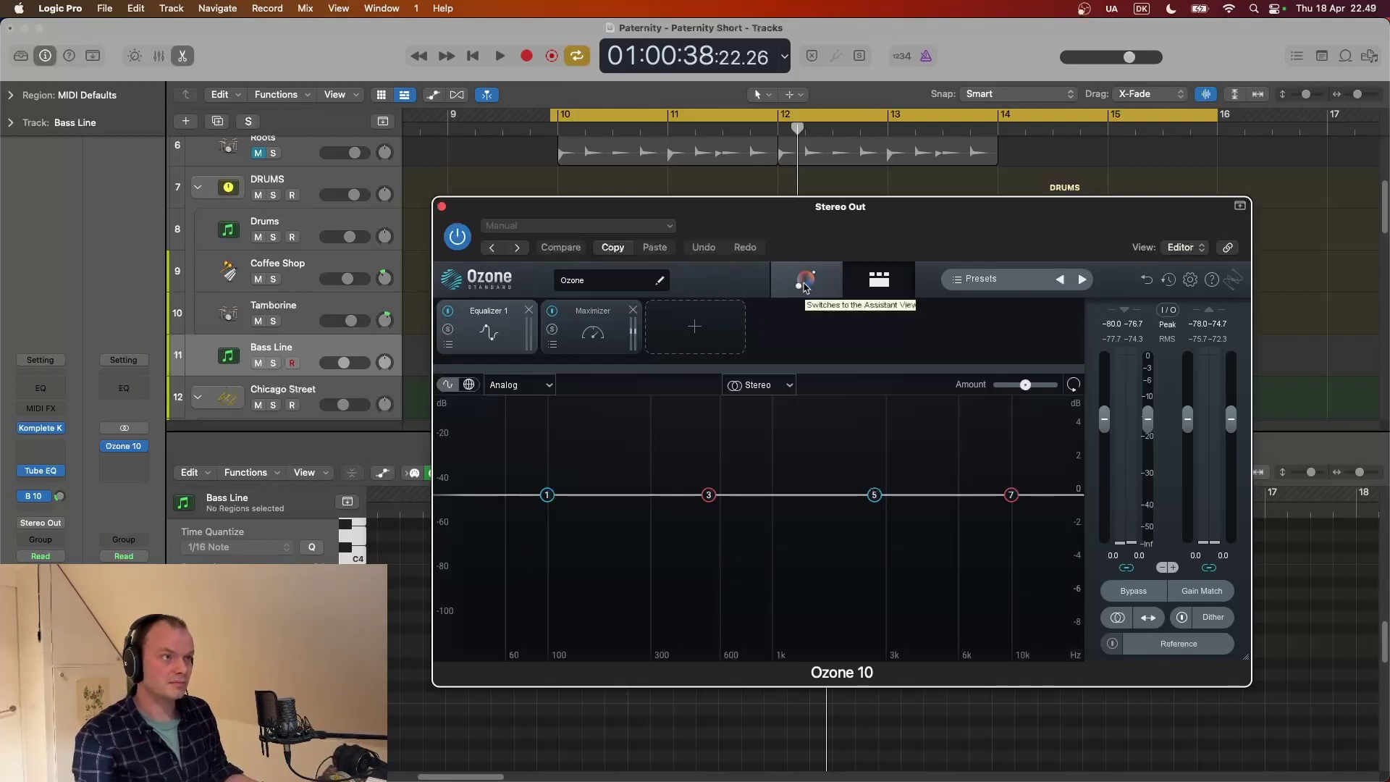
# Step: Run the Ozone 10 Assistant analysis while playing the song, and stop playback when the analysis is done
pyautogui.click(805, 283)
pyautogui.press('space')
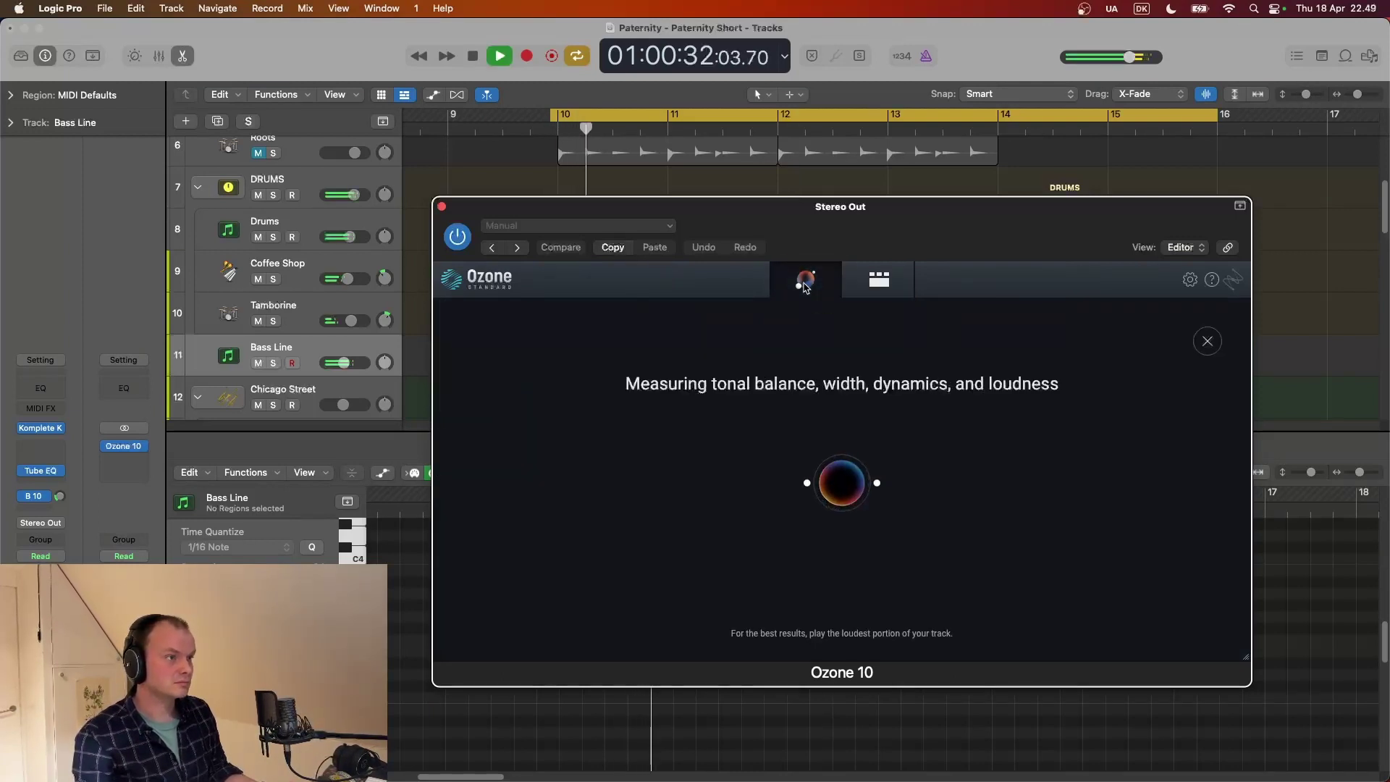
pyautogui.press('space')
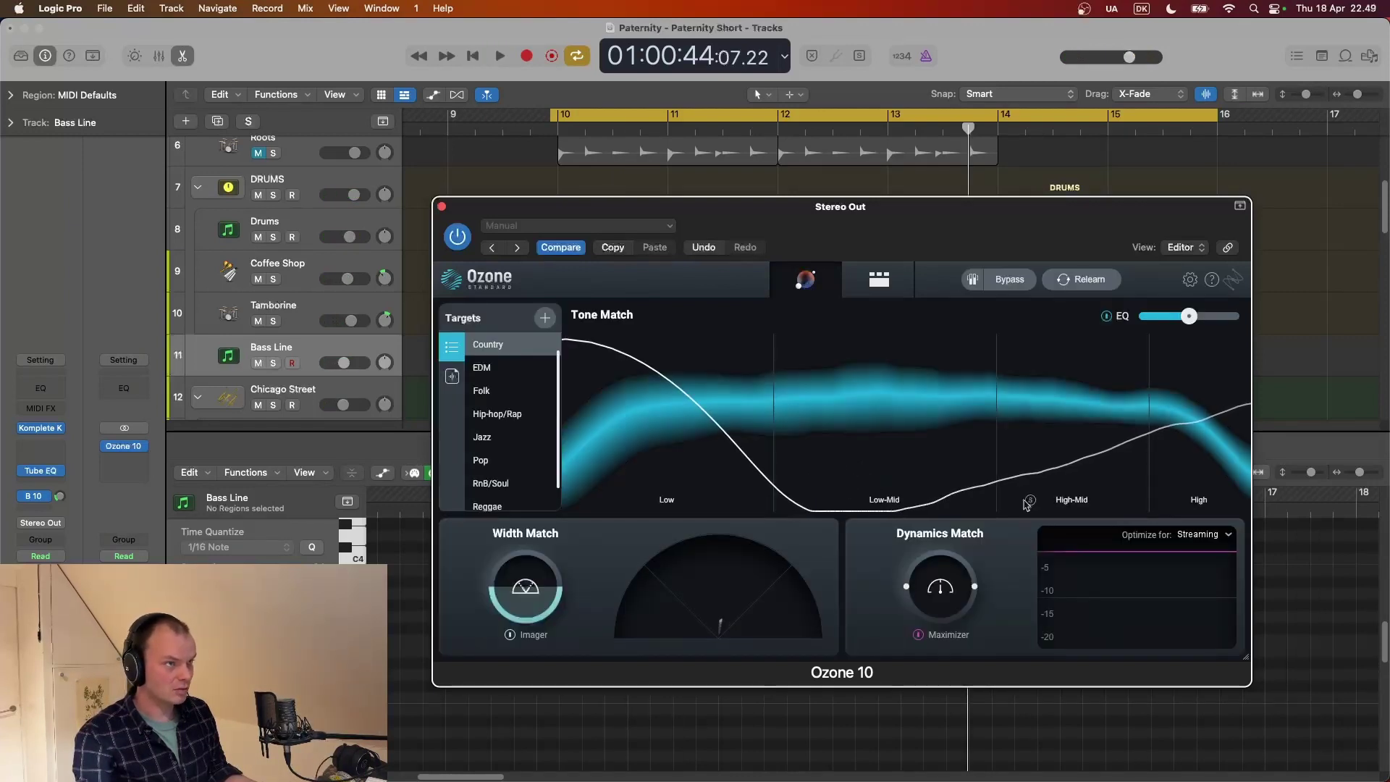
# Step: Review the Assistant's Imager and Equalizer 1 settings in Ozone's detailed module view
pyautogui.click(879, 279)
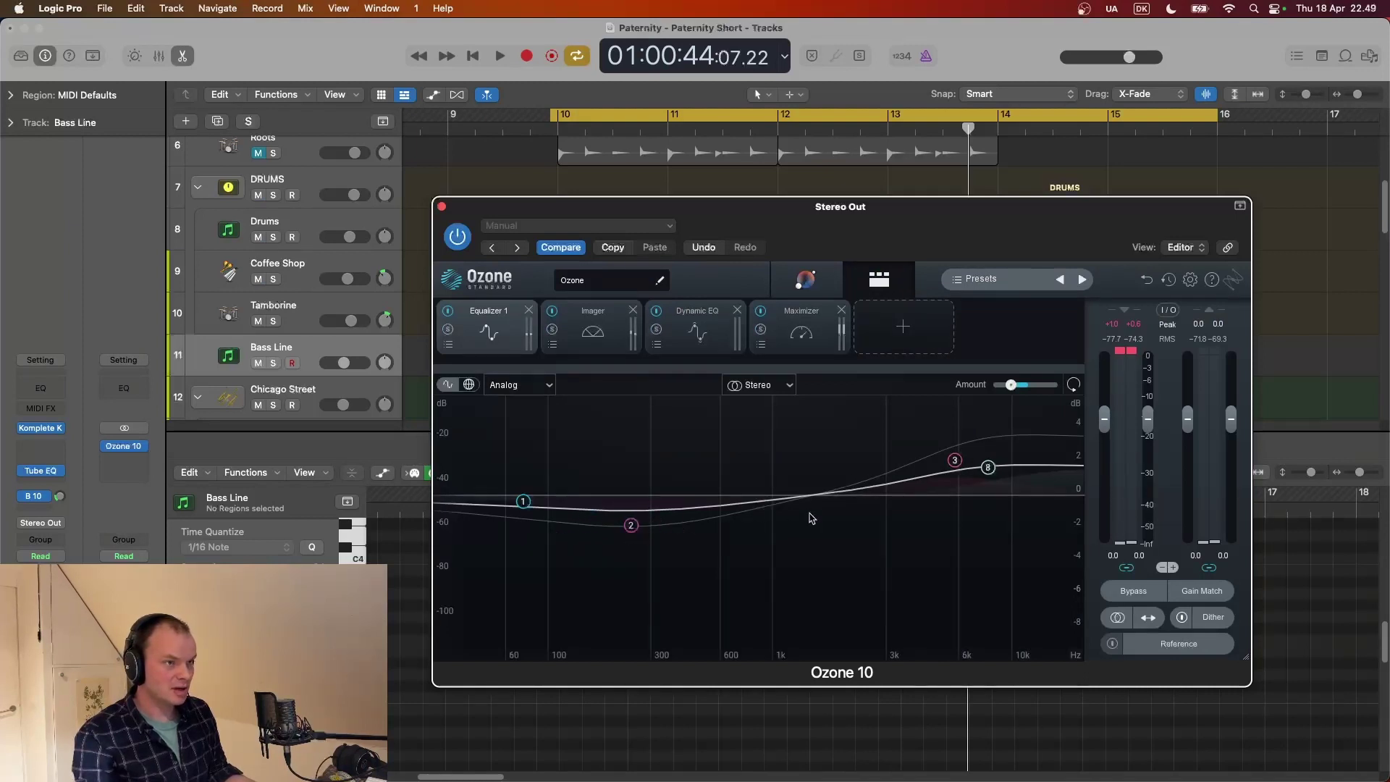
pyautogui.click(608, 345)
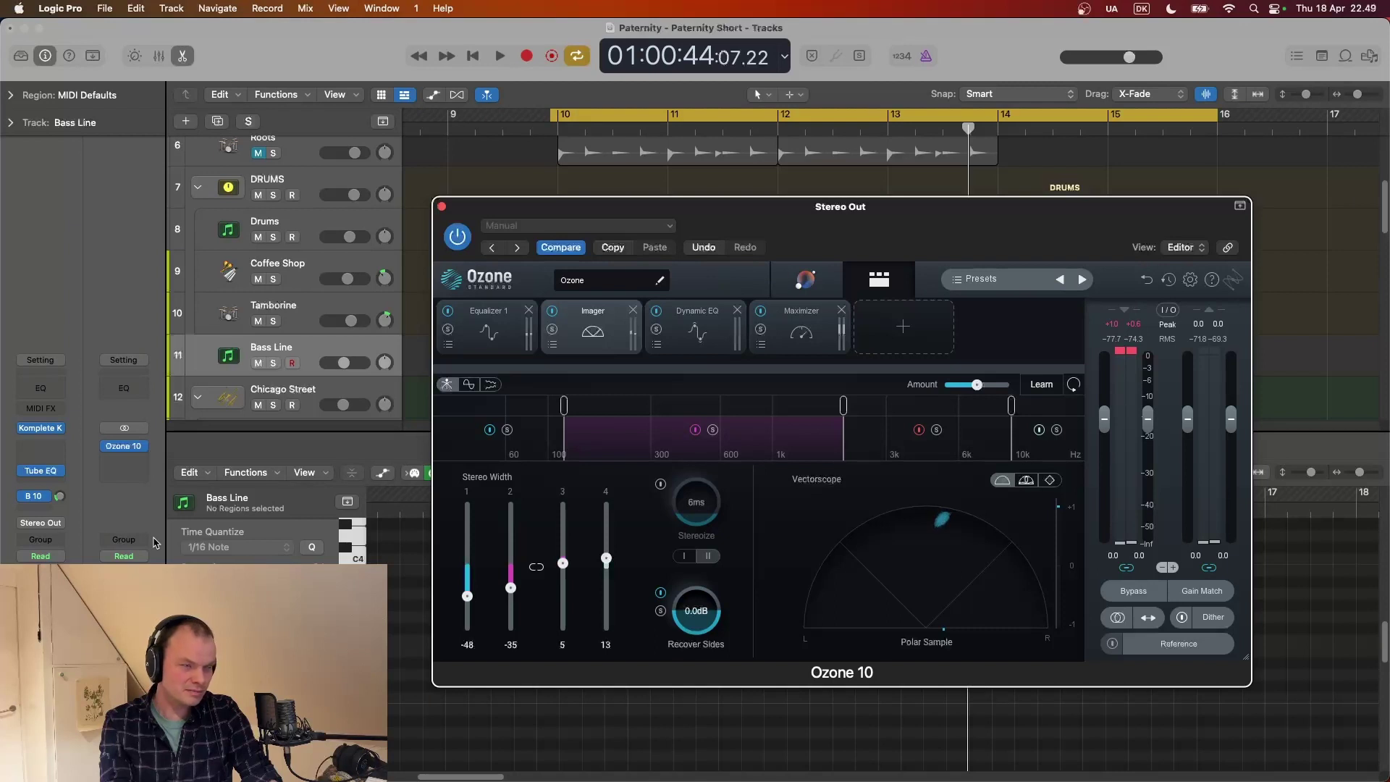
pyautogui.click(489, 326)
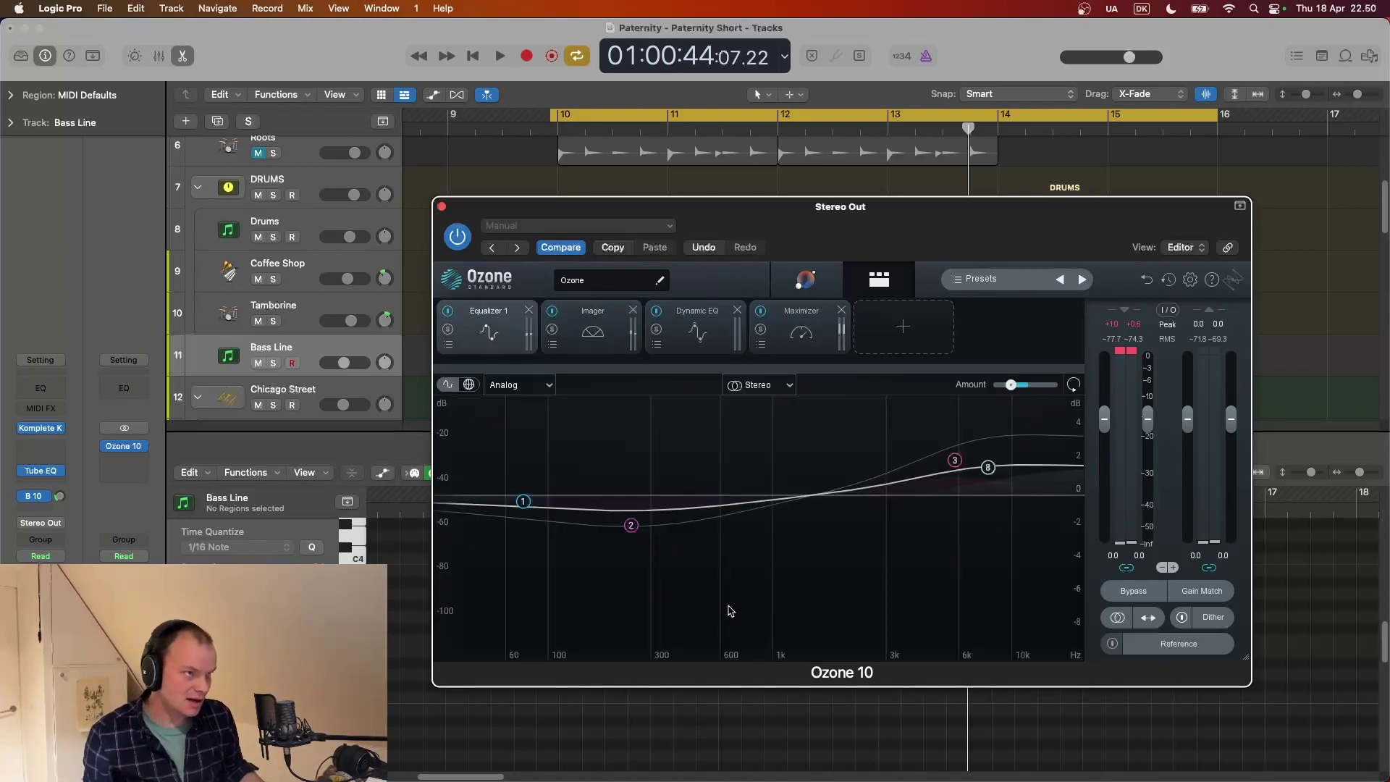
# Step: Play the song through the Ozone master chain, close the plug-in window and hide the Piano Roll editor
pyautogui.press('space')
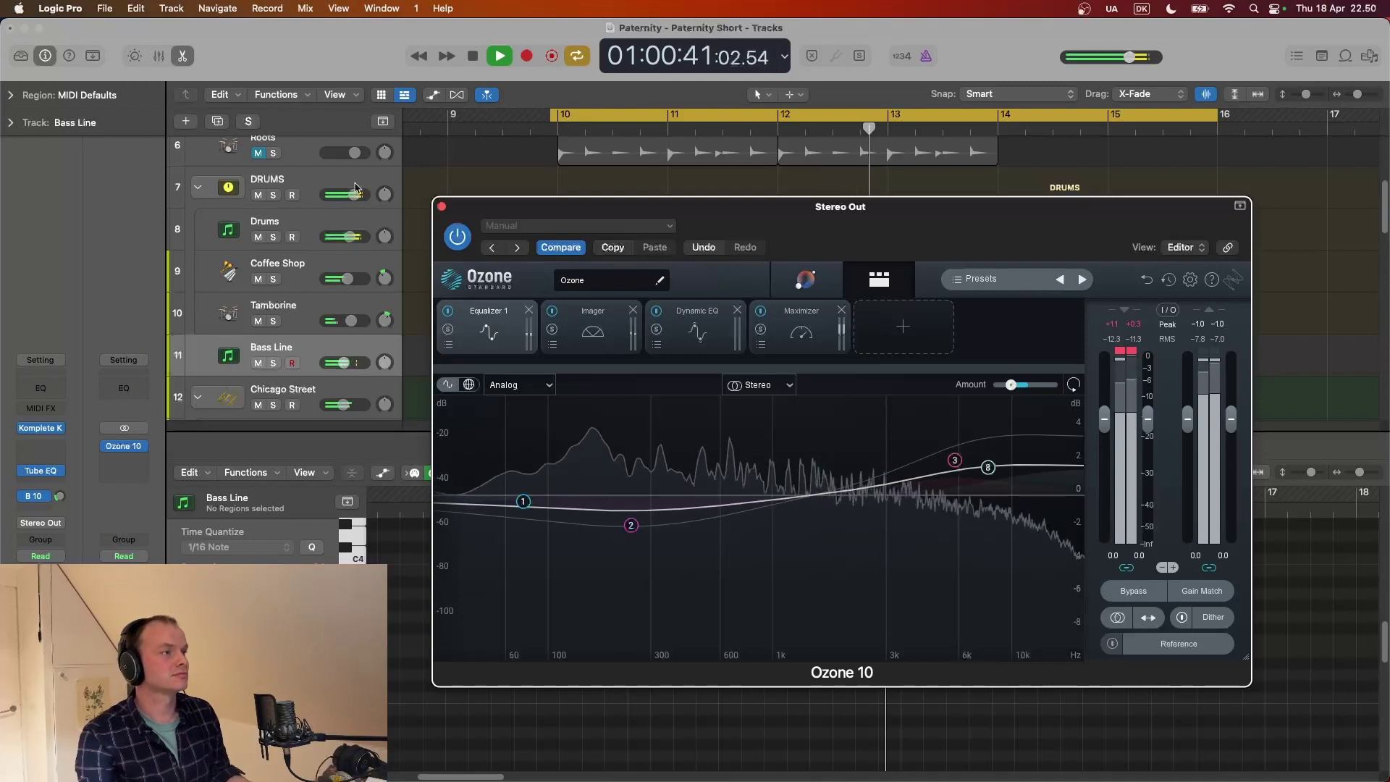
pyautogui.press('super+w')
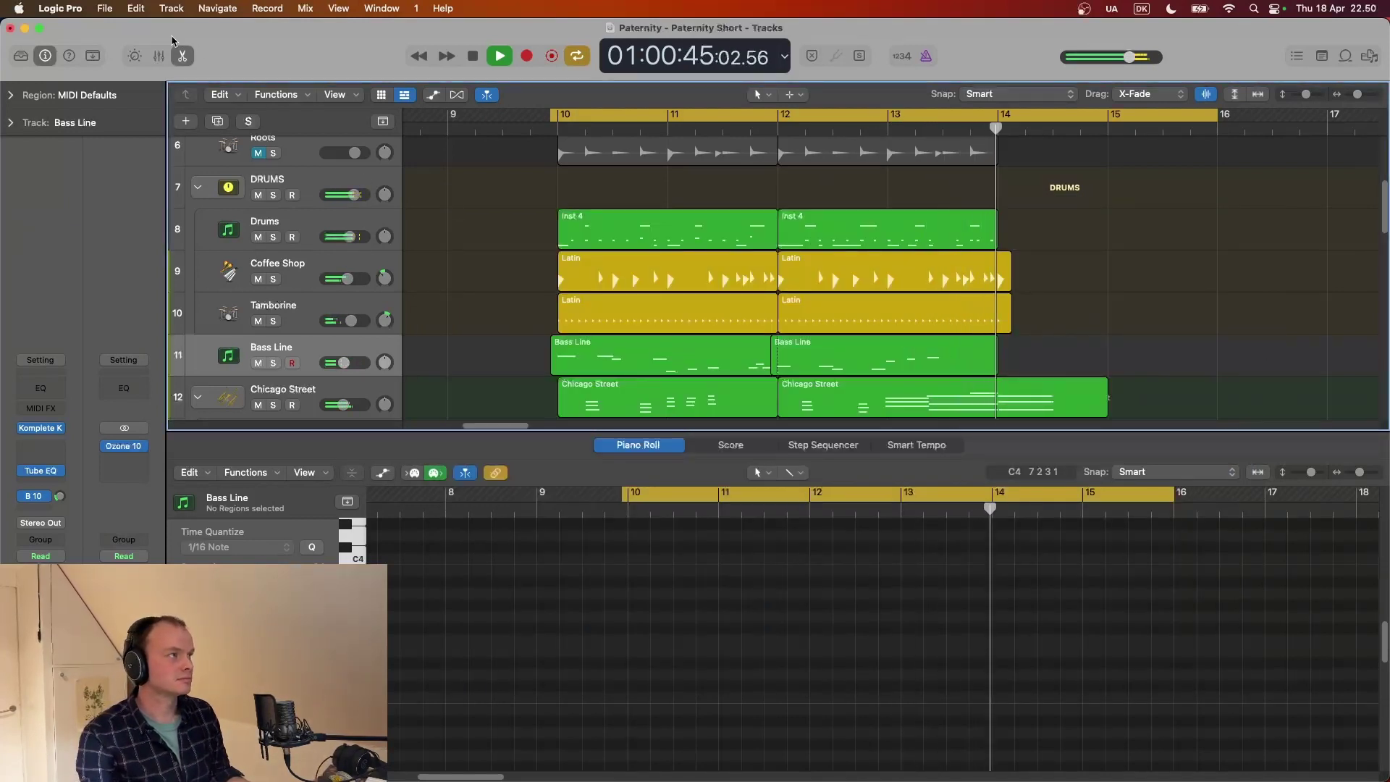
pyautogui.press('e')
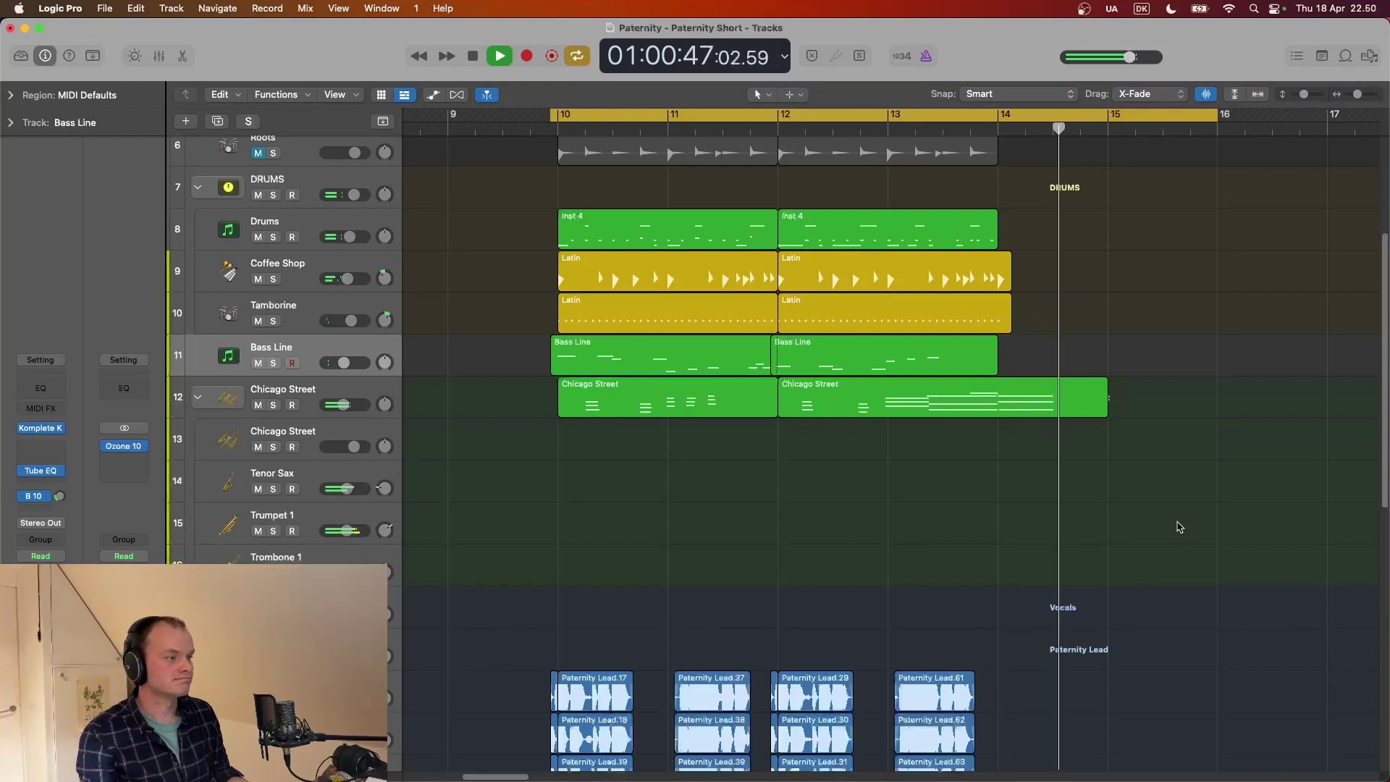